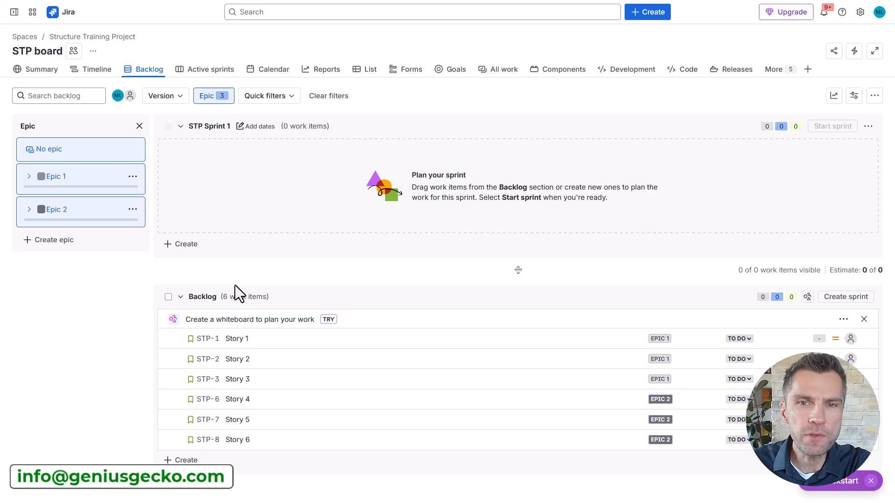
- Show Epic 1's details in the backlog and look through the navigation and the project's additional views for the Structure app
left_click(29, 176)
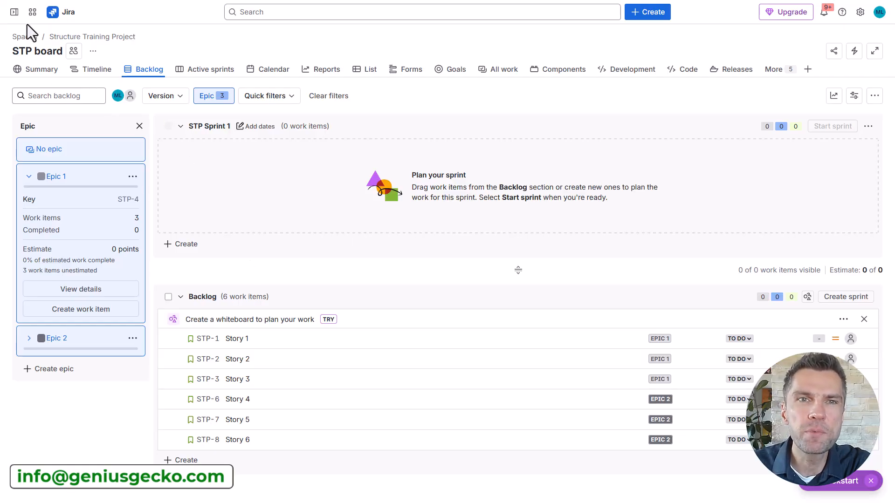
mouse_move(16, 20)
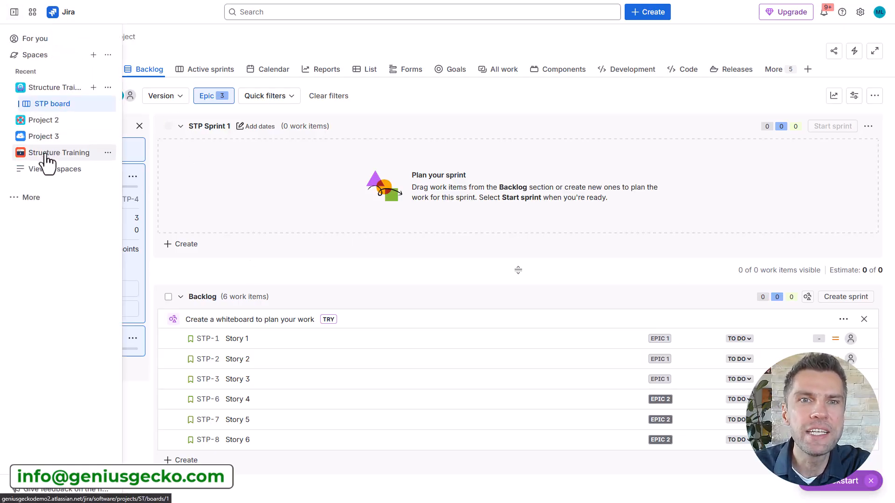
left_click(21, 197)
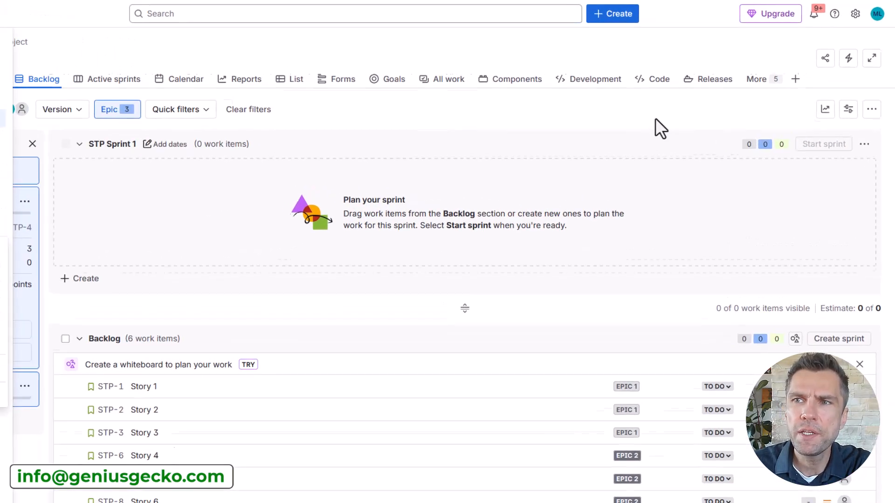
left_click(725, 112)
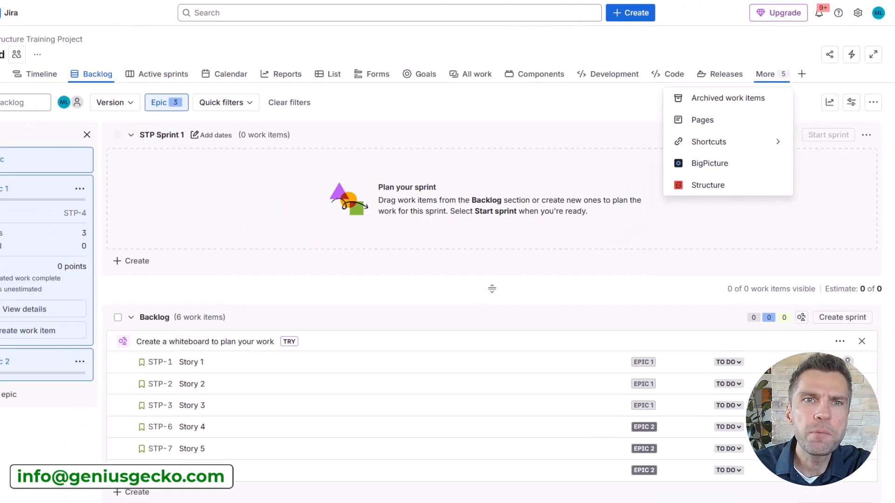
- Open the Structure app from Jira's installed apps and collapse the Jira navigation sidebar
left_click(14, 12)
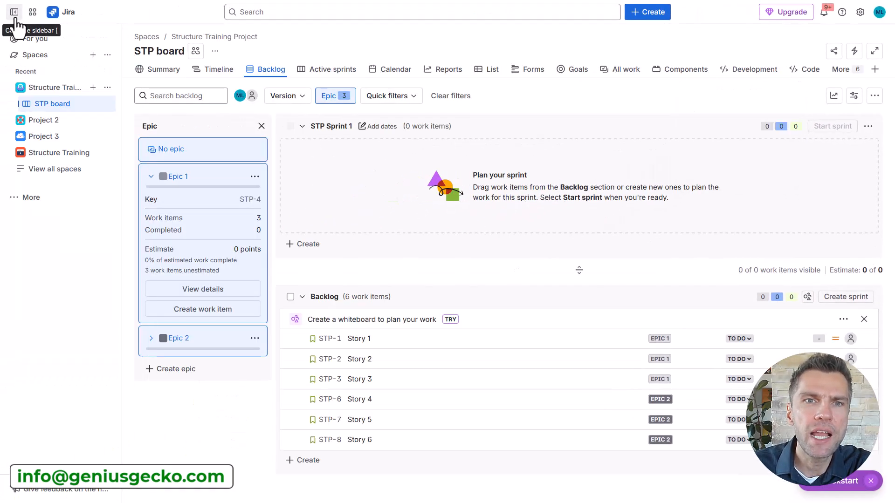
left_click(17, 200)
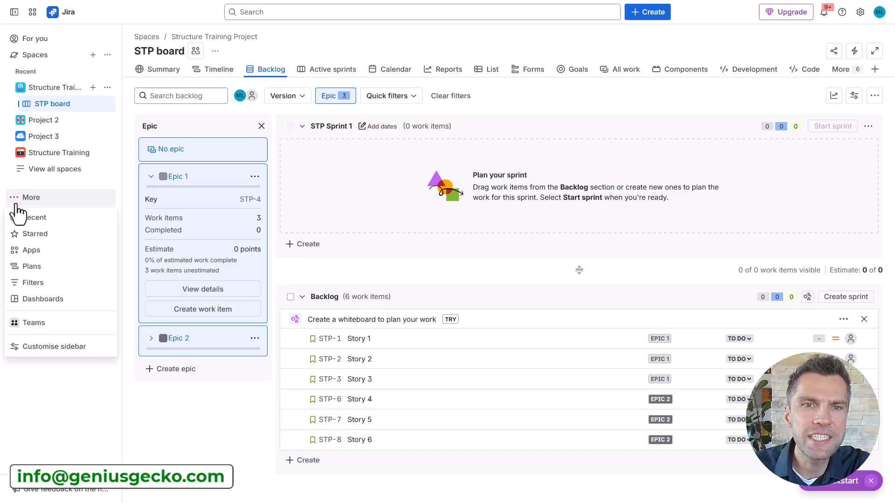
left_click(26, 254)
left_click(38, 252)
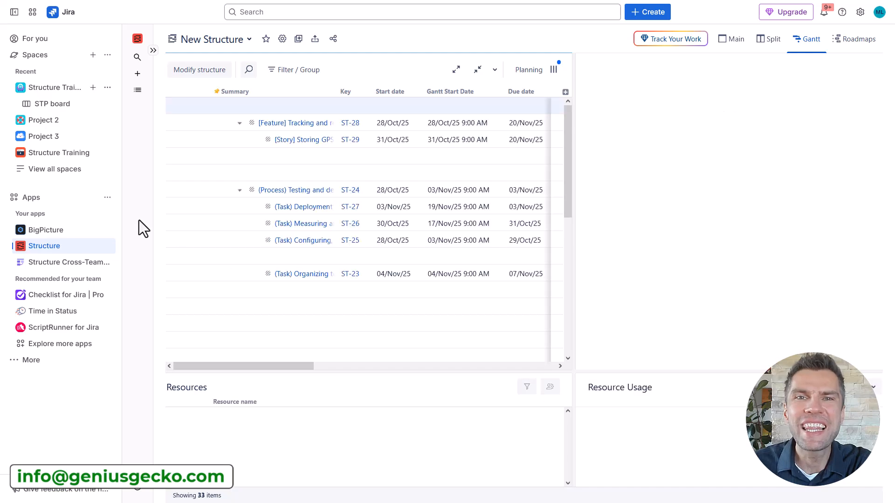
left_click(14, 11)
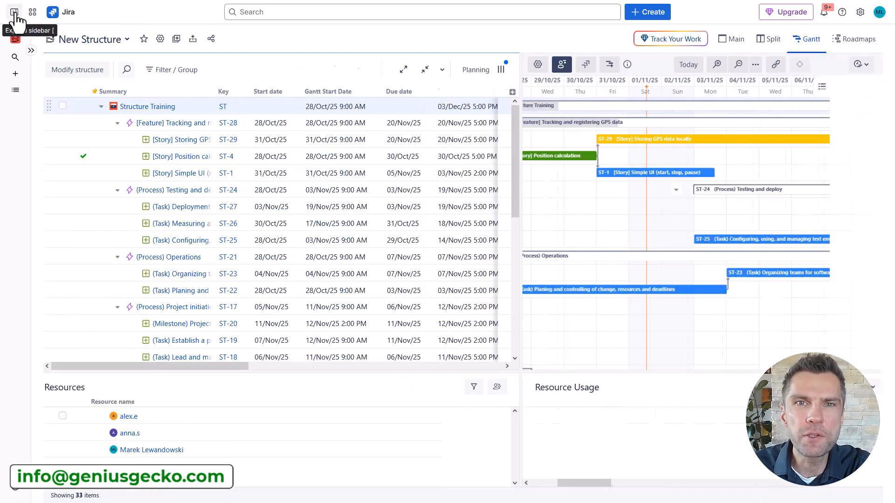
- Start creating a new structure in Speed mode
left_click(15, 75)
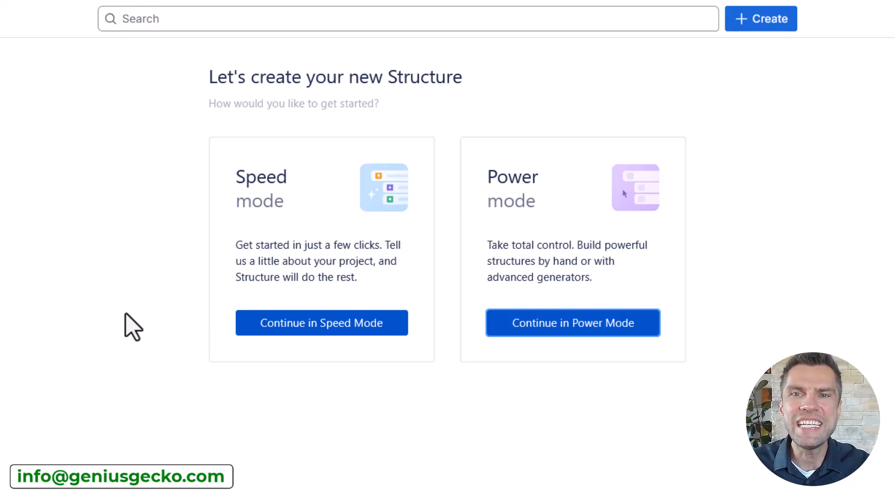
left_click(326, 330)
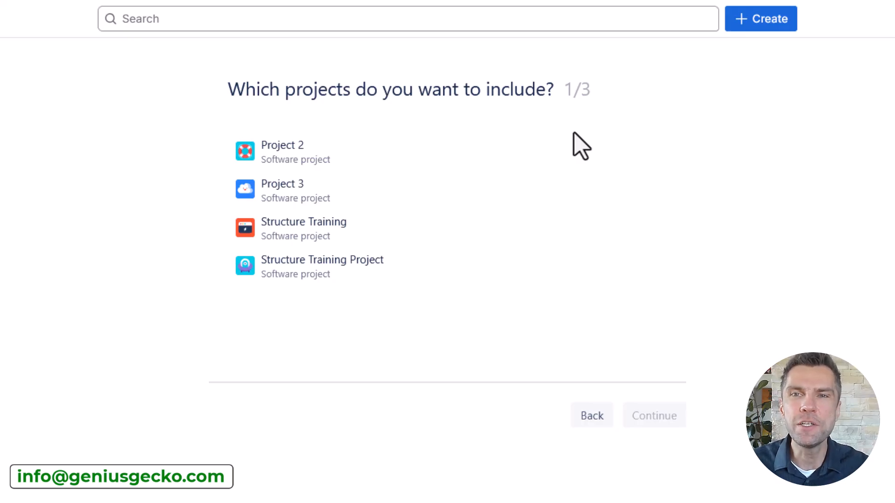
left_click(321, 154)
left_click(320, 183)
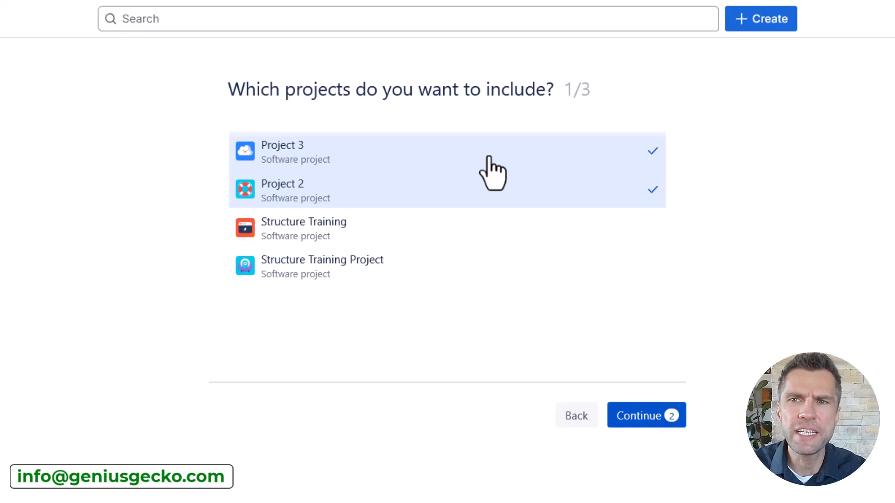
left_click(457, 187)
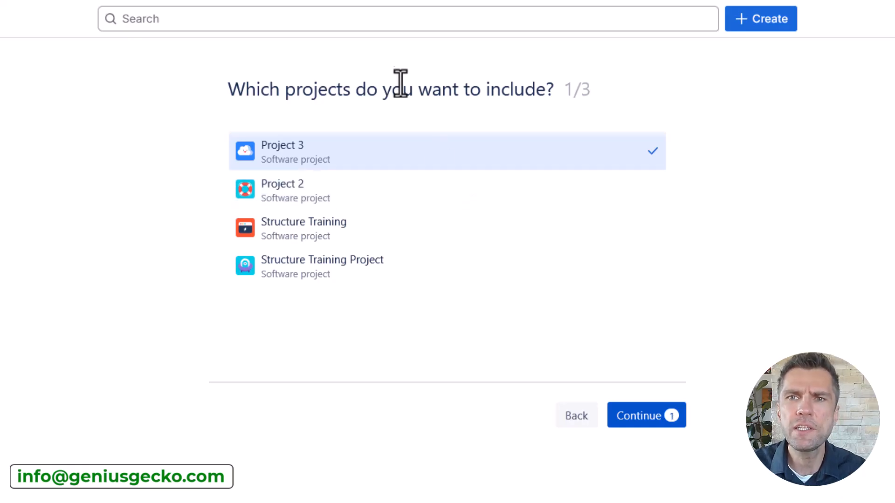
left_click(420, 161)
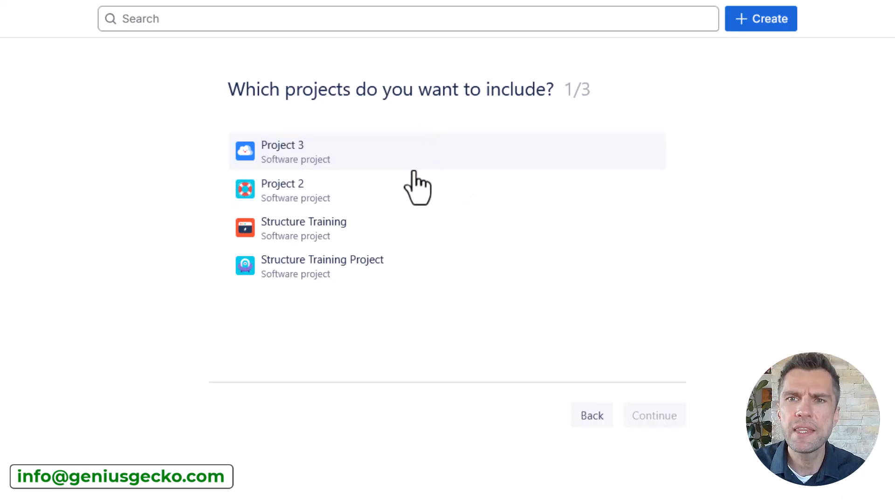
- Include only Structure Training Project in the new structure and proceed to the choice of work items and groupings
left_click(325, 263)
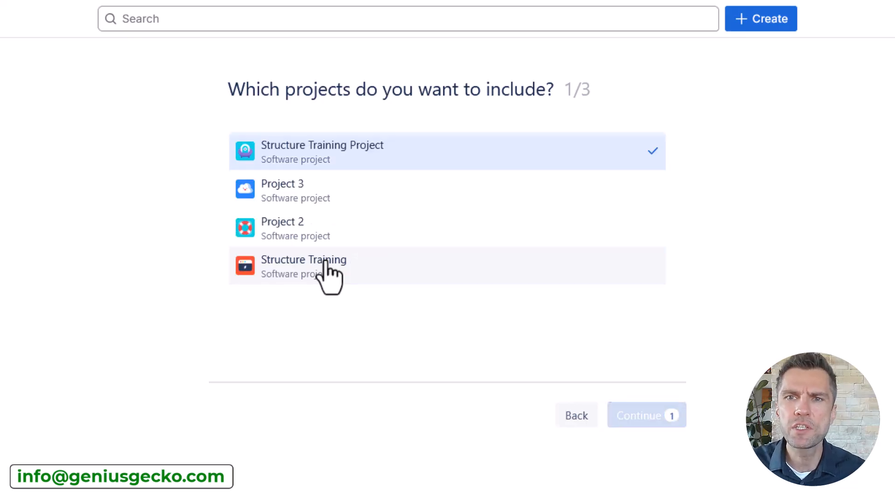
left_click(653, 416)
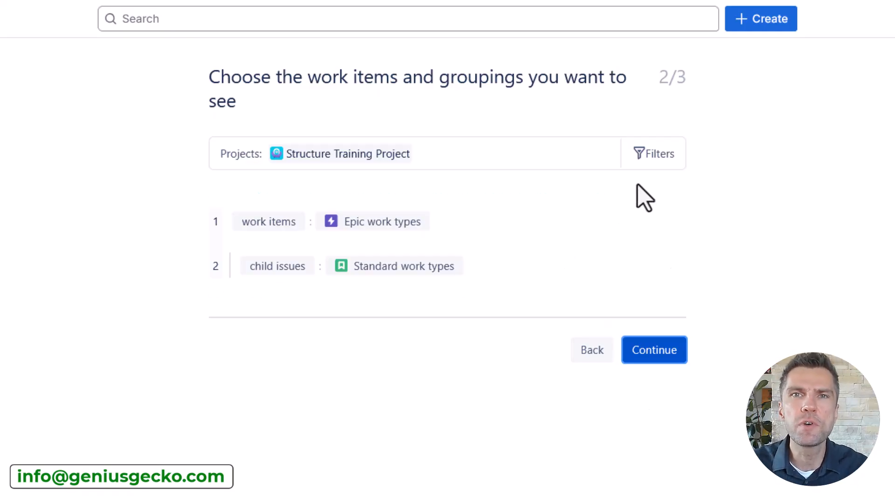
left_click(457, 172)
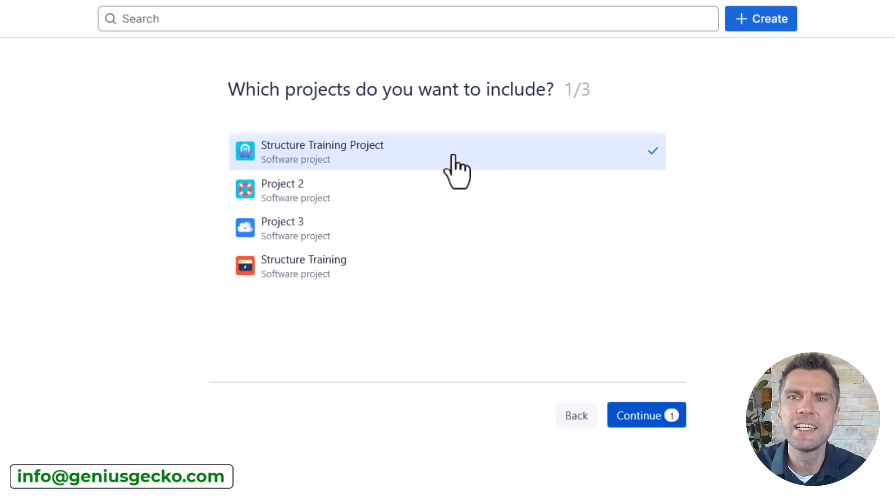
left_click(650, 422)
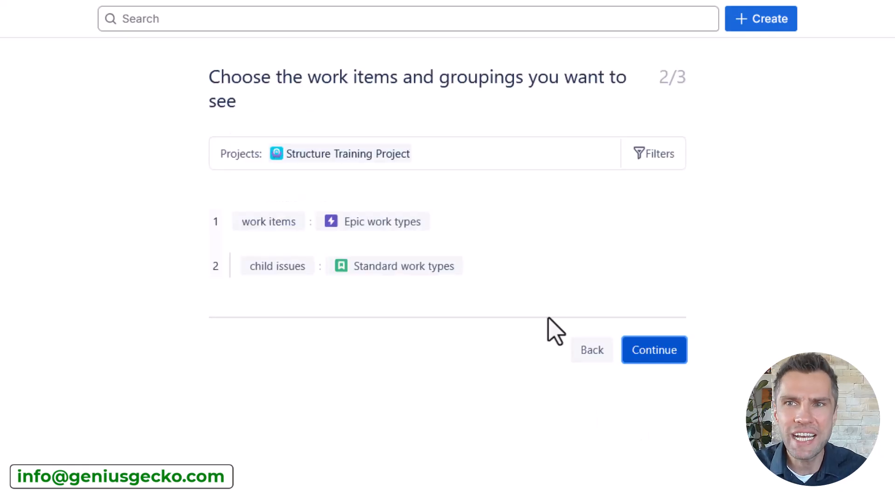
- Review the Issue Type and Status filter options and the JQL query option, leaving the structure's filters unchanged
left_click(646, 161)
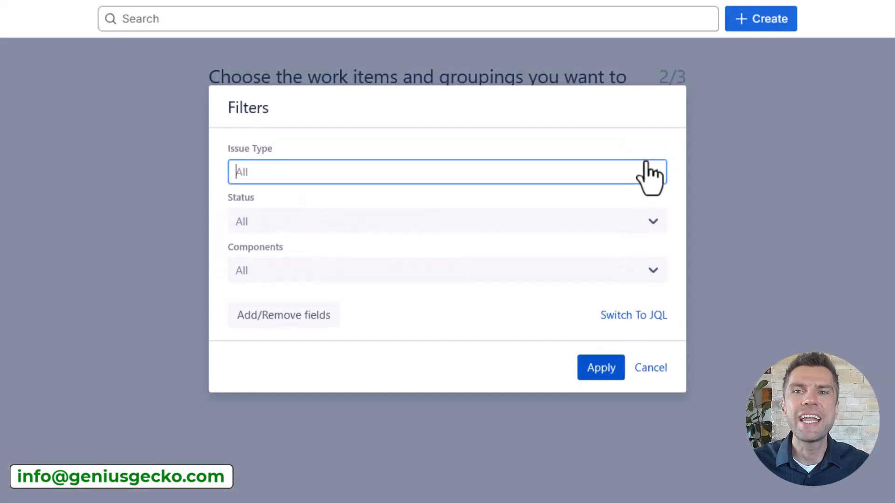
left_click(514, 171)
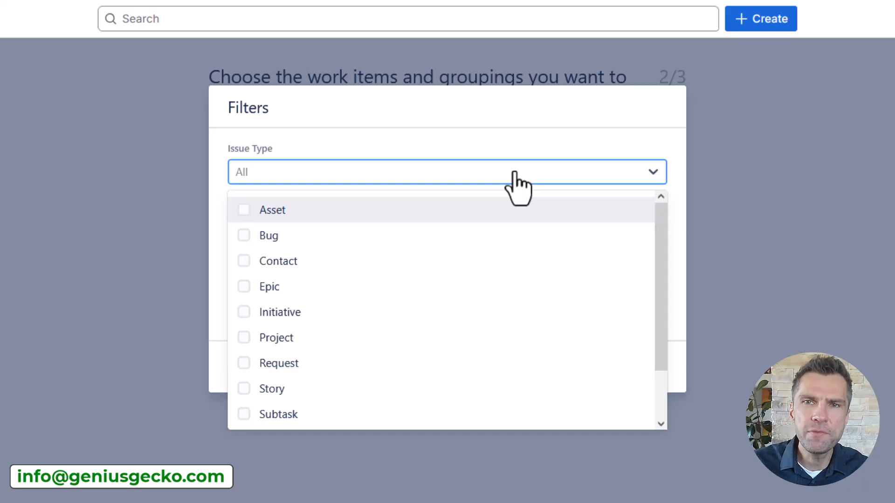
scroll(474, 301, "down", 2)
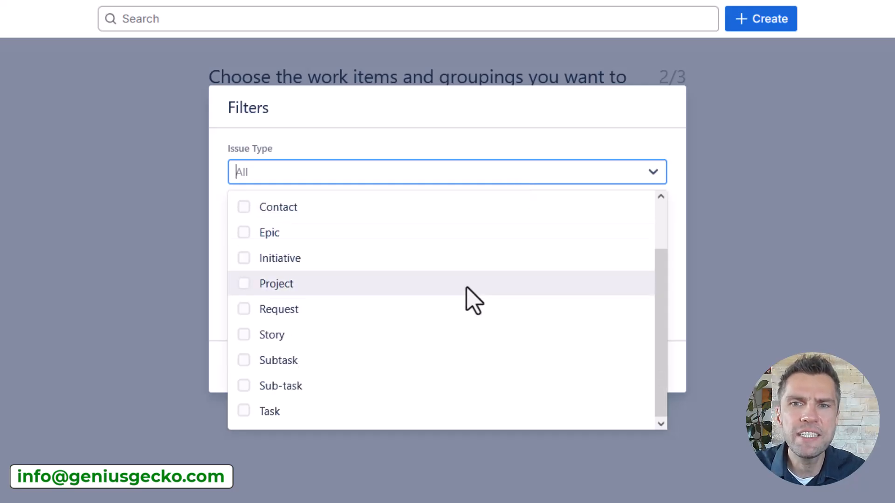
left_click(437, 127)
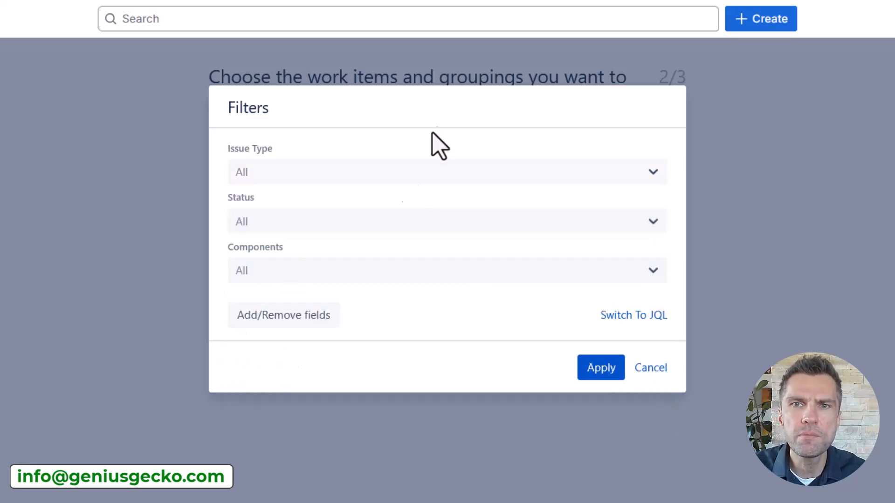
left_click(385, 226)
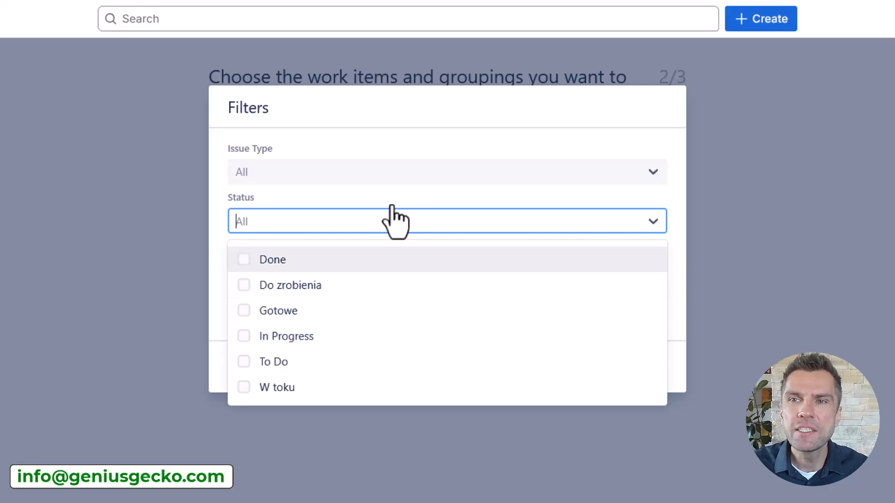
left_click(448, 150)
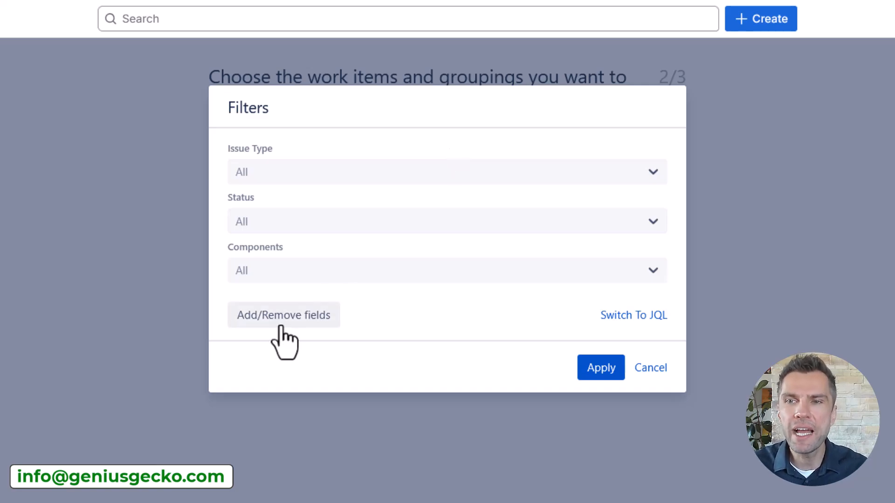
left_click(609, 317)
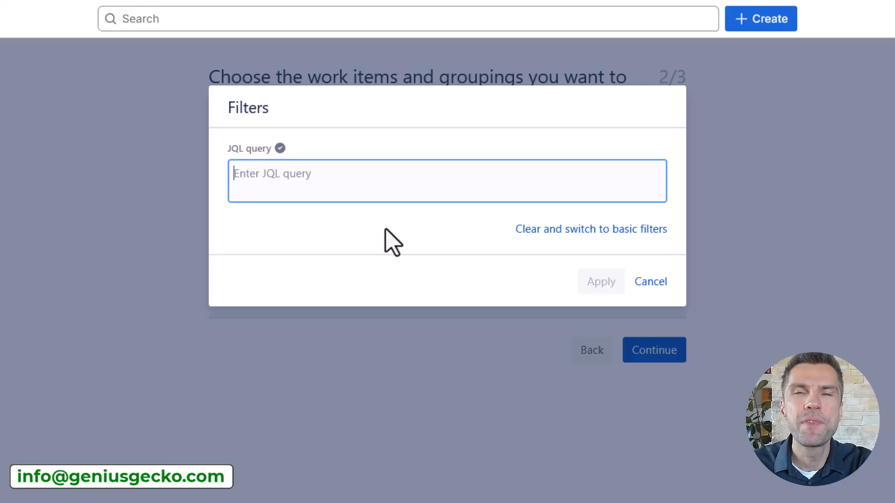
left_click(657, 283)
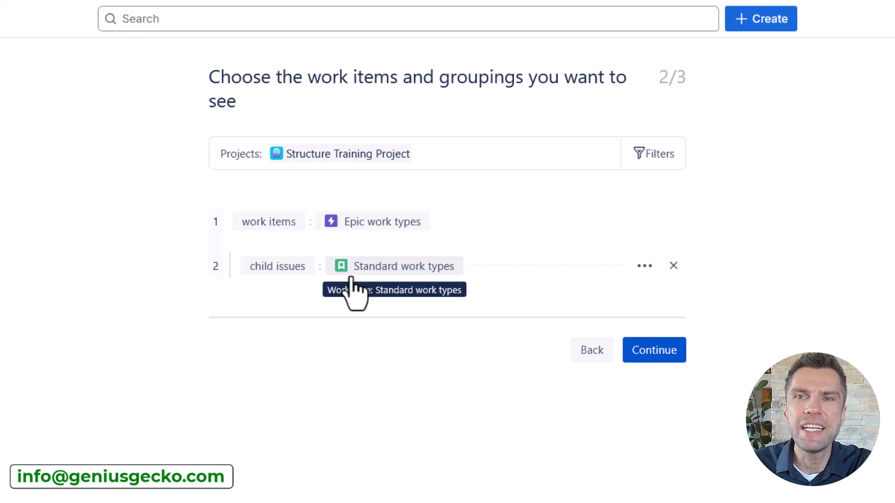
- Accept the Epic and Standard work type levels and create the structure as My First Structure (Training), shared with nobody
left_click(662, 350)
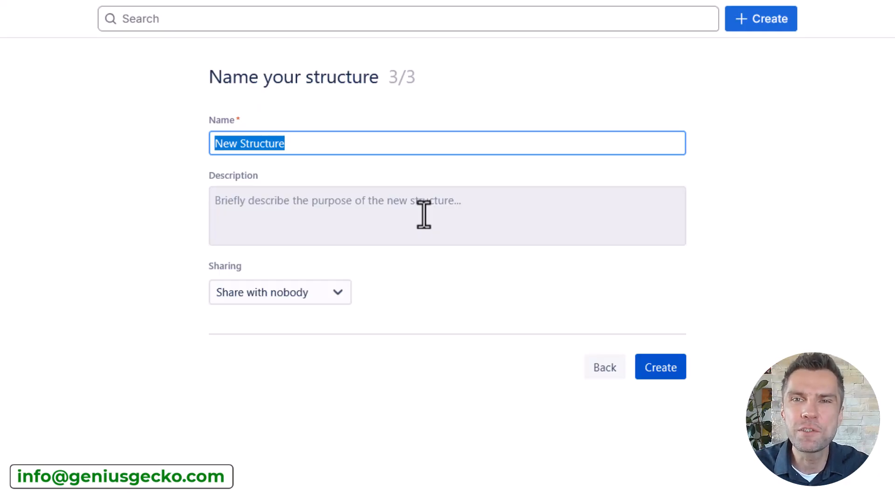
type("M")
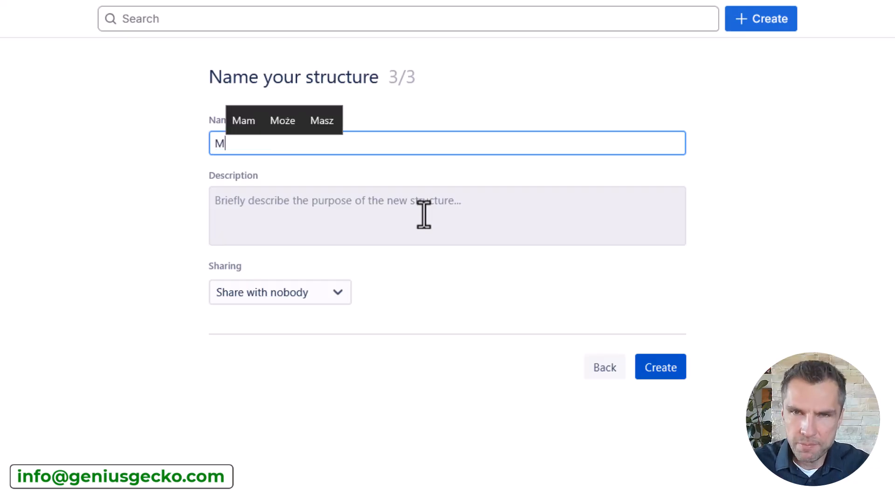
type("y First Structure (Training)")
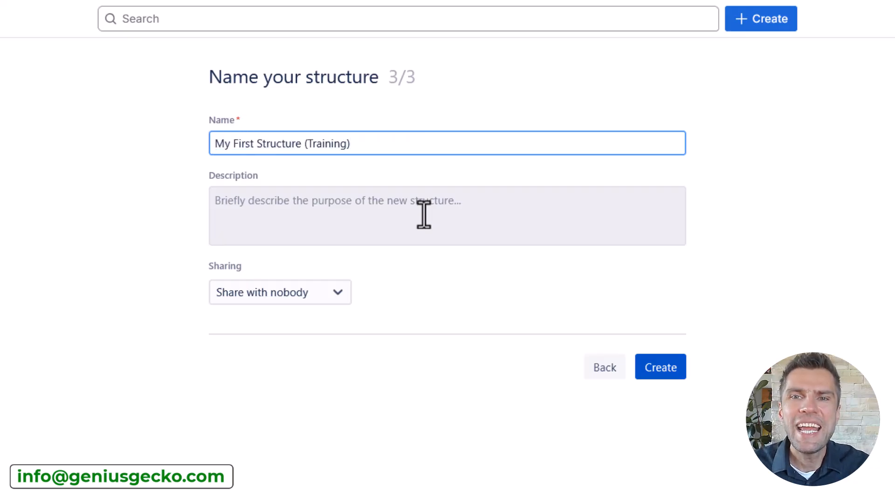
left_click(338, 293)
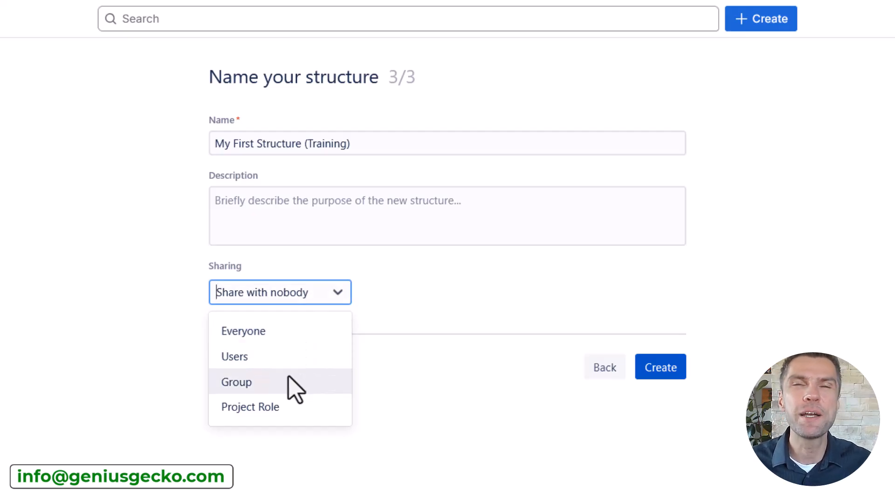
left_click(406, 290)
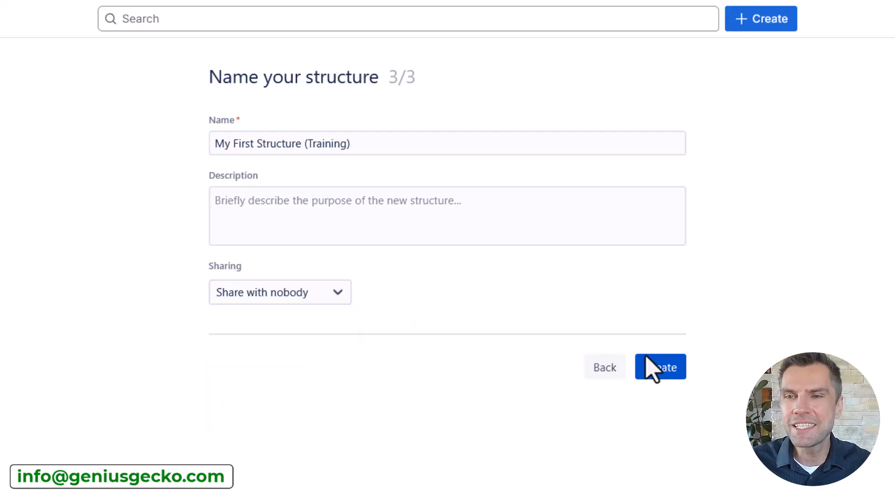
left_click(655, 367)
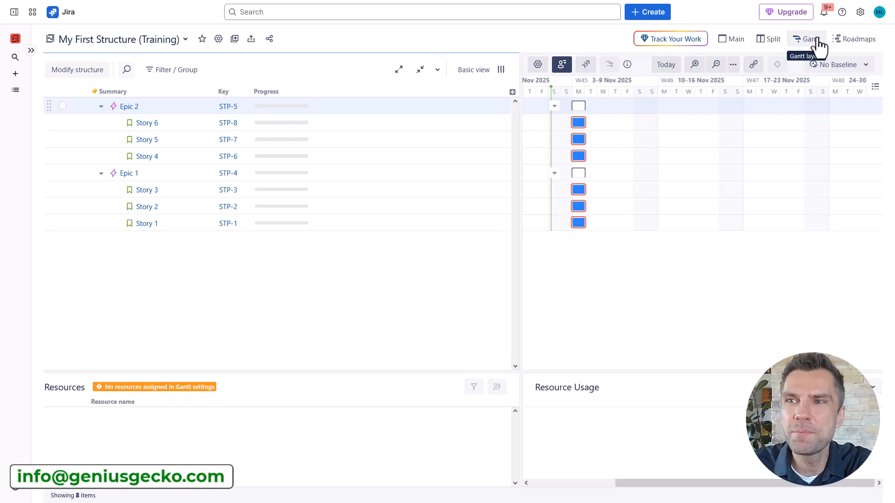
- Show the new structure in the Main layout and add it to the favorites, expanding the Structure sidebar that lists them
left_click(738, 45)
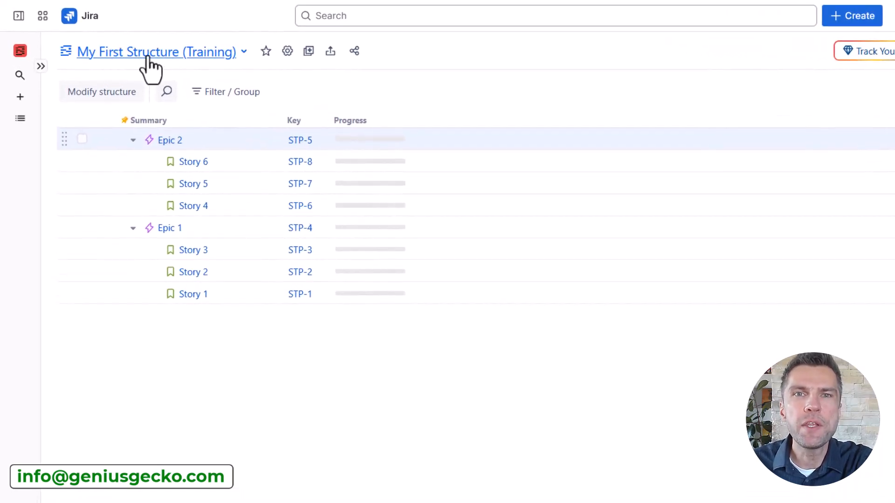
left_click(244, 53)
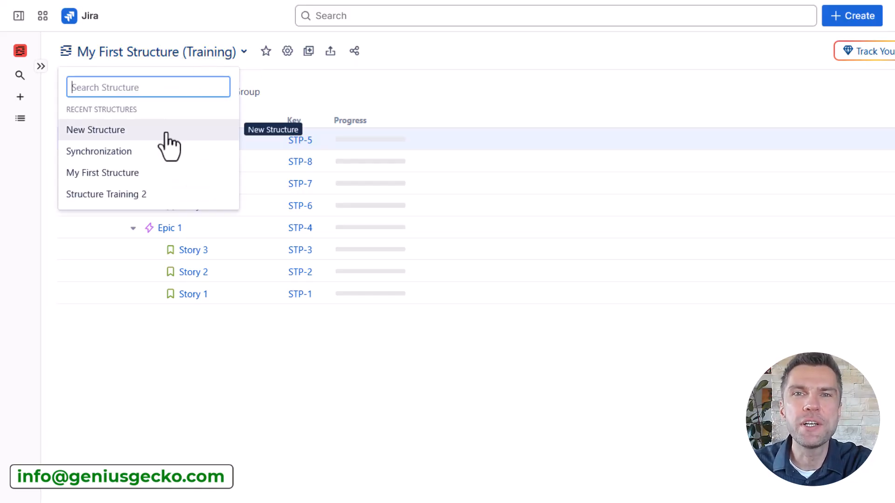
left_click(264, 55)
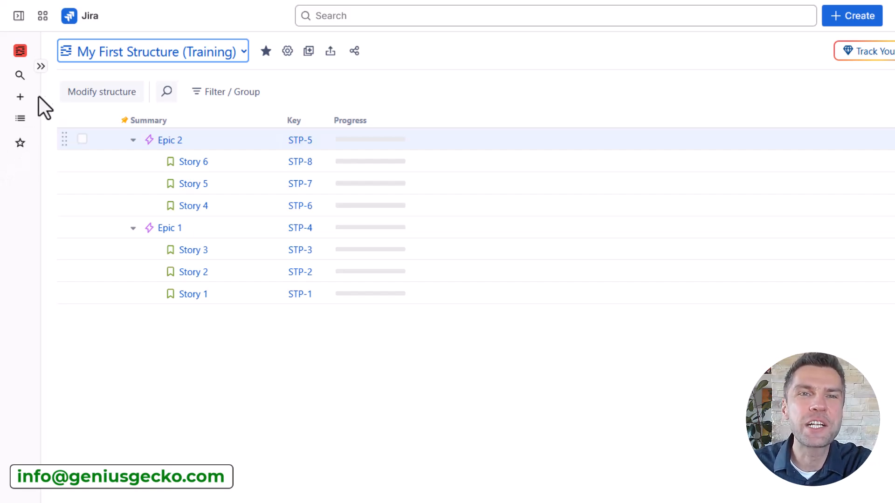
left_click(40, 66)
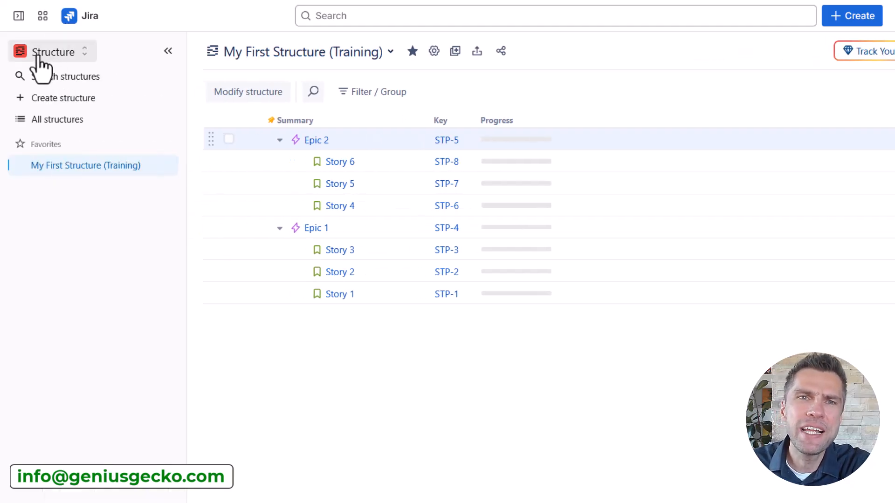
- Look at the other Tempo apps offered in the Structure app switcher and collapse the Structure sidebar
left_click(47, 56)
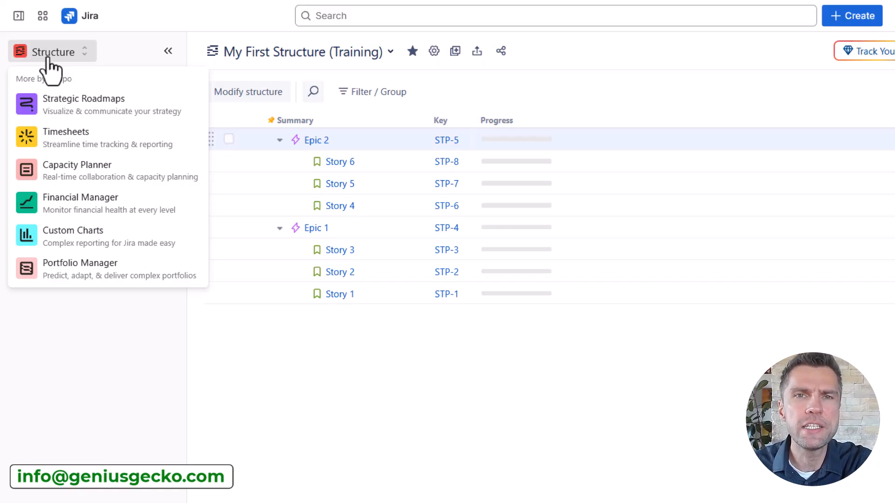
left_click(90, 55)
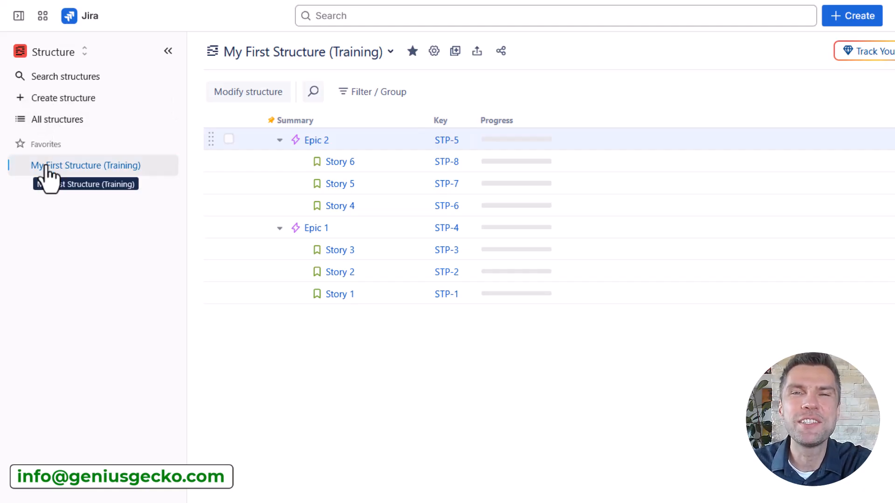
left_click(167, 52)
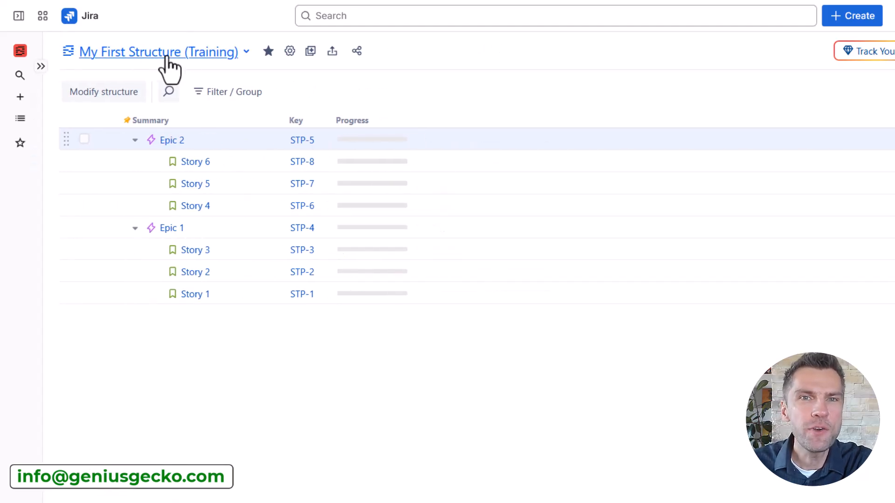
- Review the structure's name, description and owner settings without changes, and preview the Split layout, closing its second panel
left_click(287, 51)
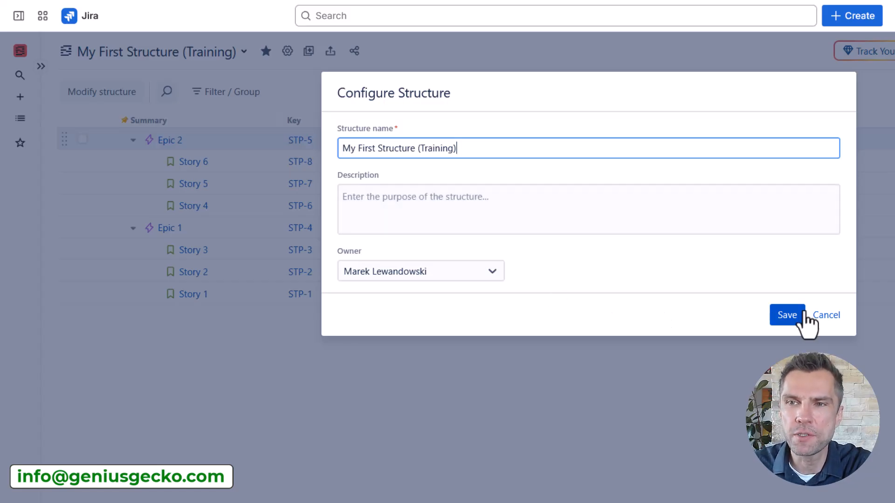
left_click(834, 317)
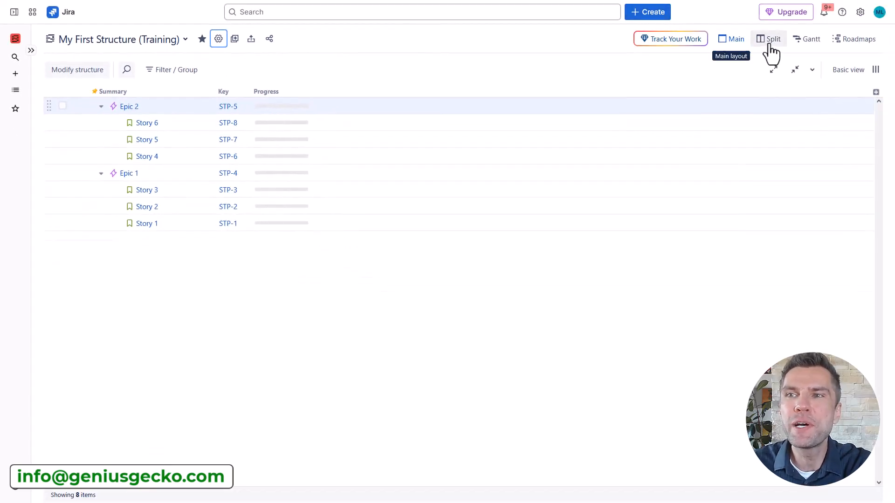
left_click(769, 41)
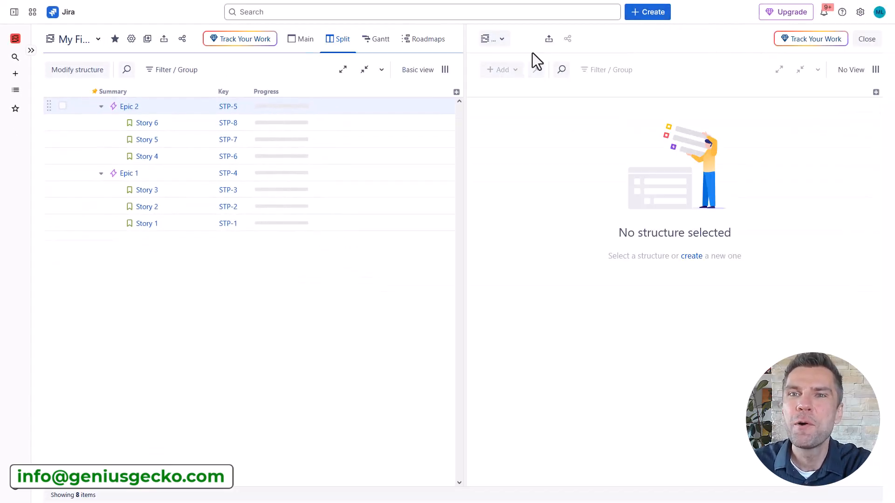
left_click(865, 41)
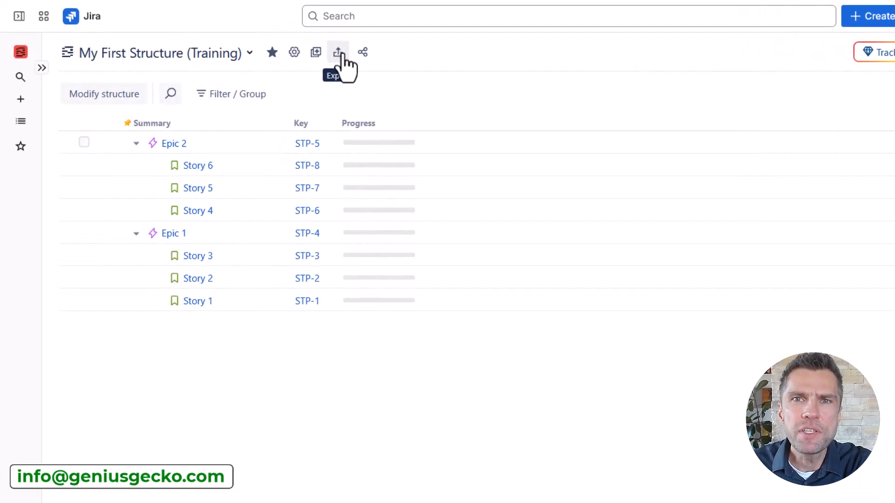
- Review the structure's export options and its sharing permissions without giving anyone access
left_click(339, 54)
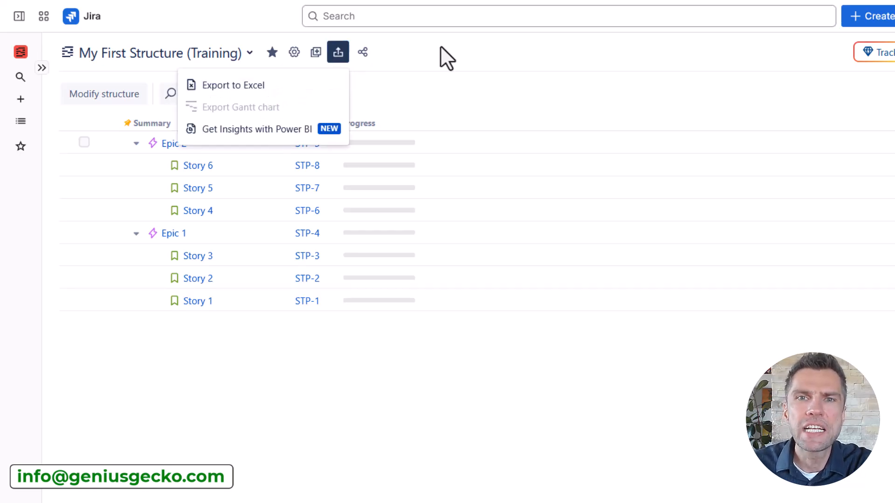
left_click(363, 52)
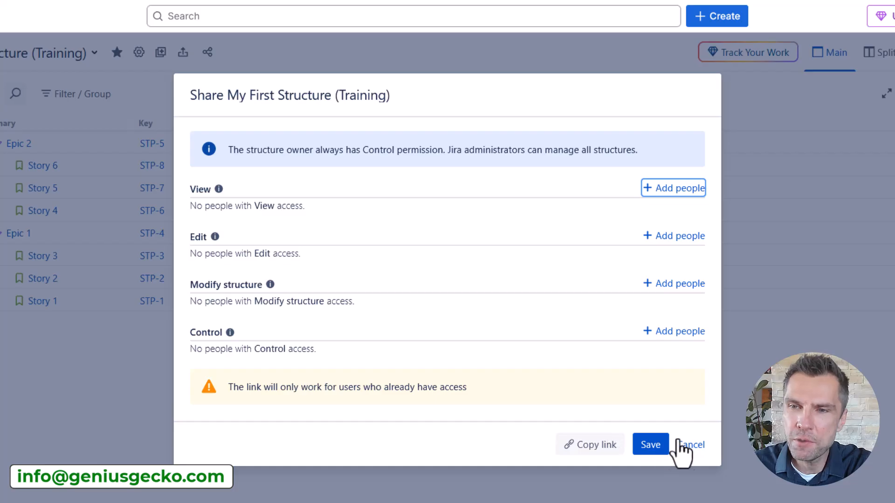
left_click(690, 445)
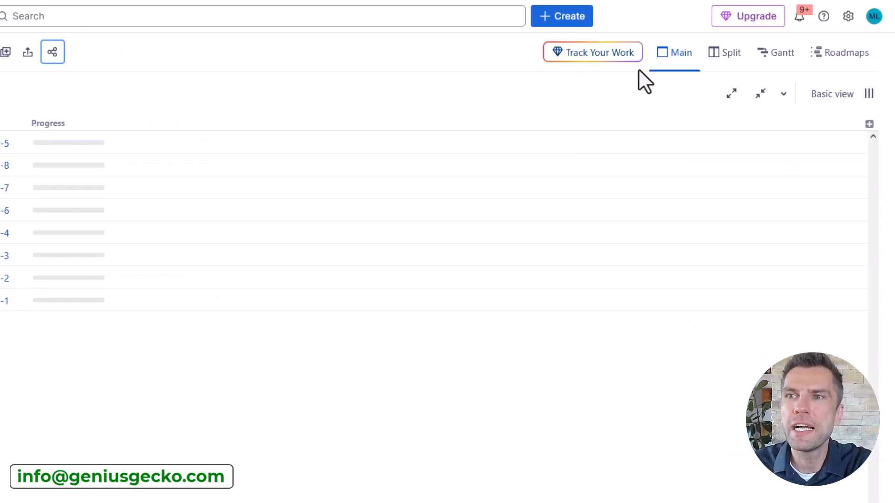
- Preview the structure in the Gantt layout, and review its Modify structure levels from the Main layout without changing them
left_click(679, 64)
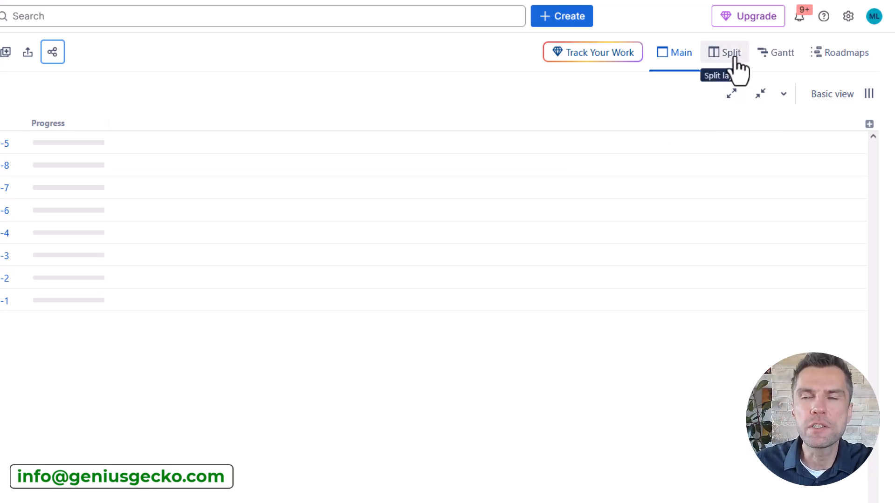
left_click(781, 55)
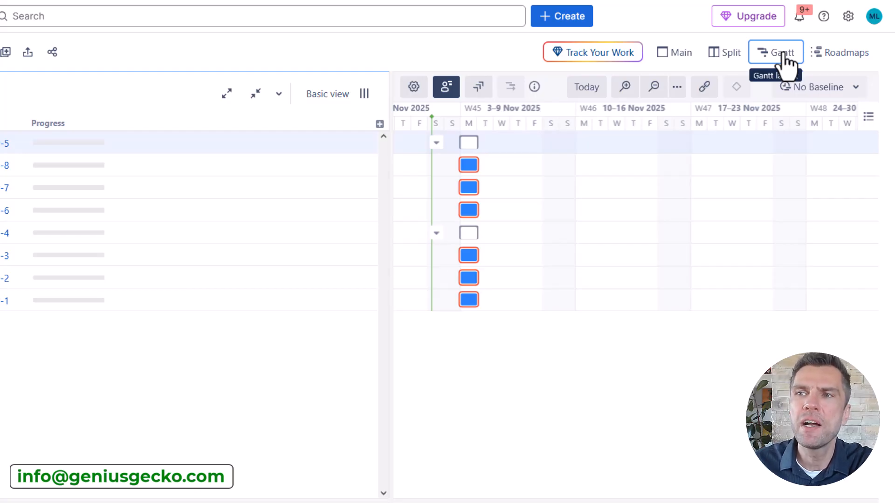
left_click(685, 59)
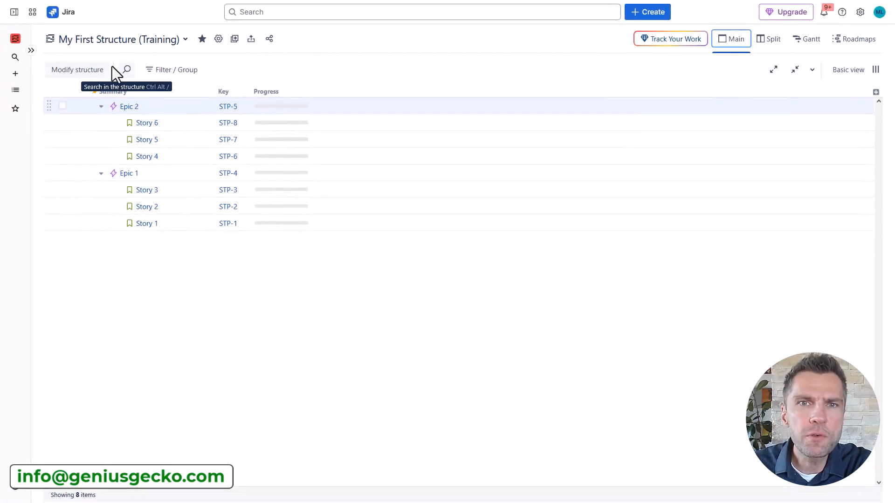
left_click(107, 71)
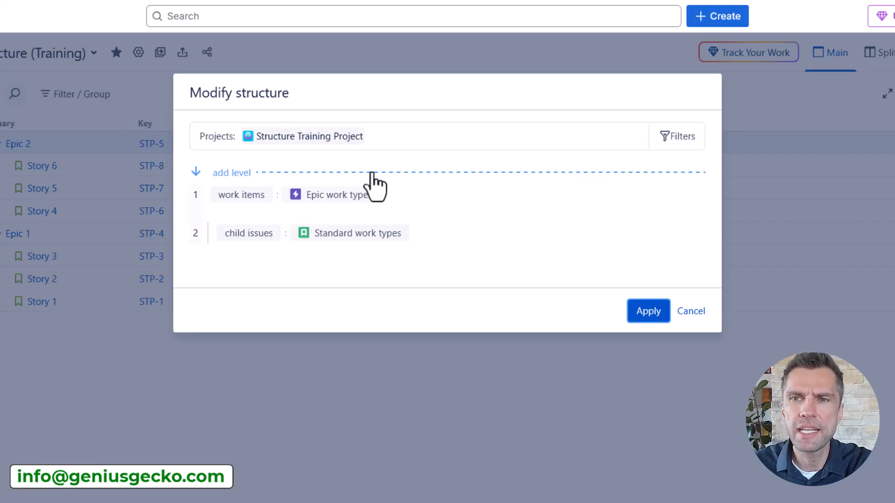
left_click(691, 311)
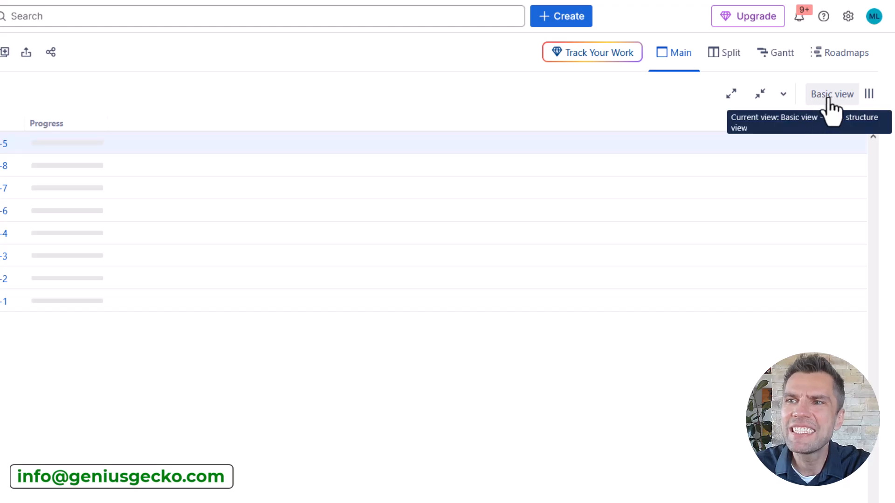
- Review the available structure views and the option to add columns, and switch the structure to the Entry view
left_click(829, 98)
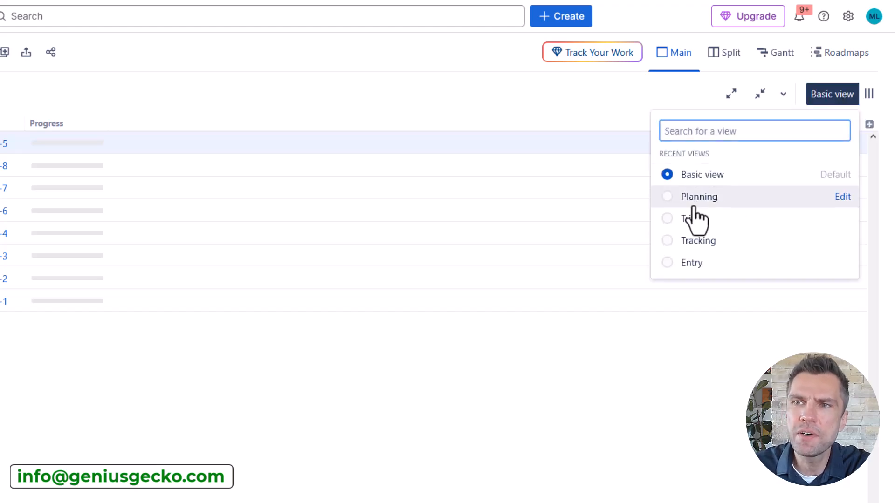
left_click(697, 200)
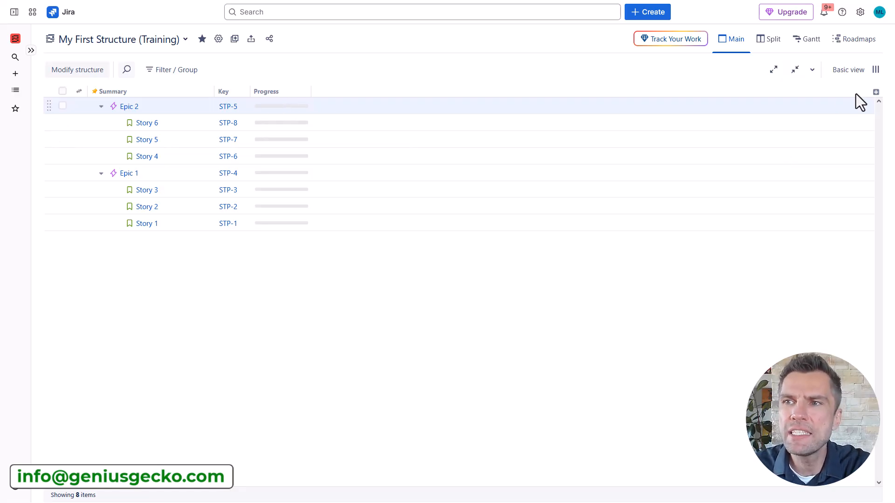
left_click(876, 92)
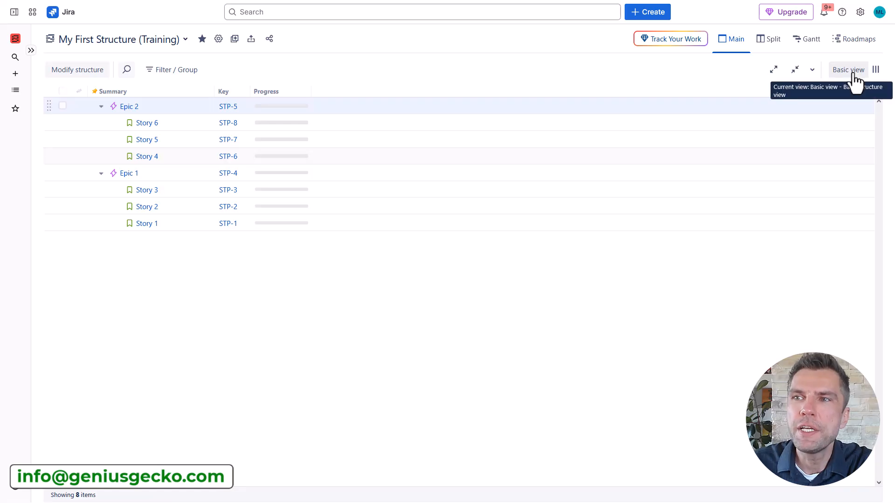
left_click(850, 71)
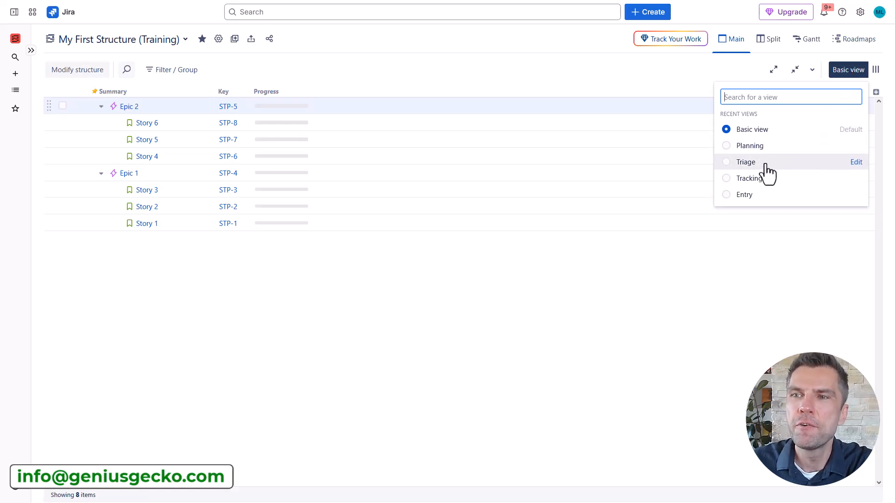
left_click(748, 194)
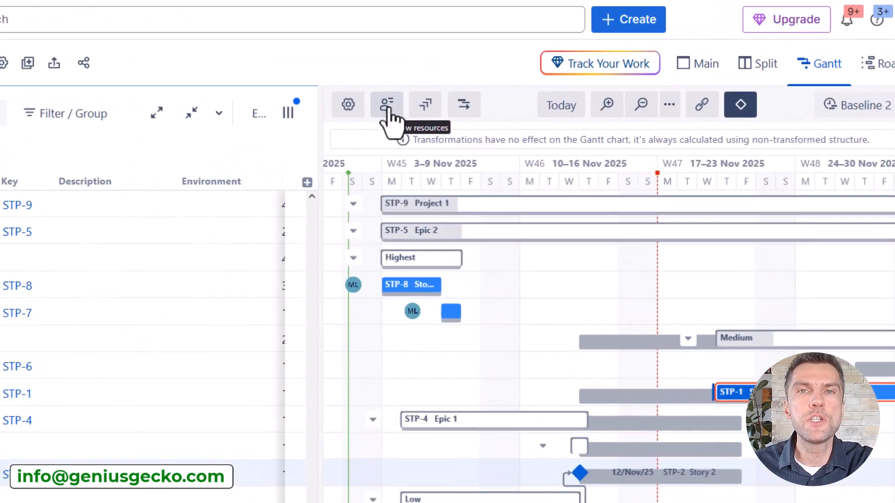
- Show the resources and their usage below the Gantt chart
left_click(386, 111)
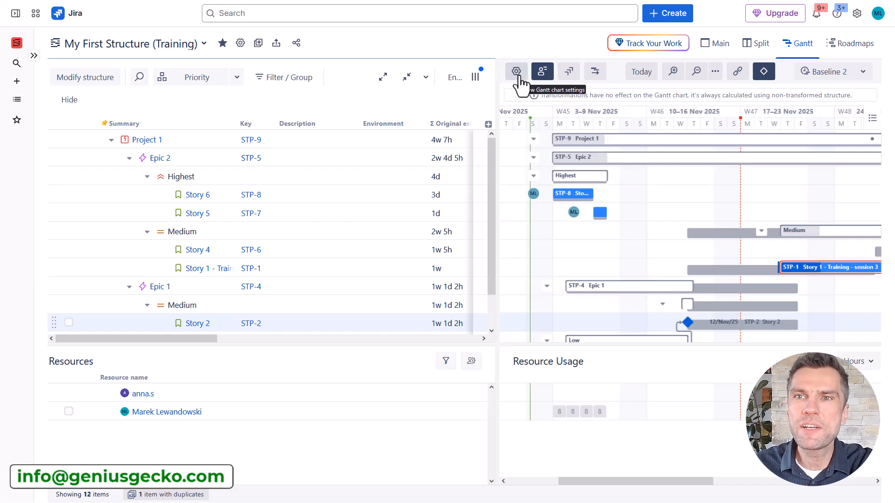
- Set the resource assignment attribute to None in the Gantt chart's Resources settings and save
left_click(517, 72)
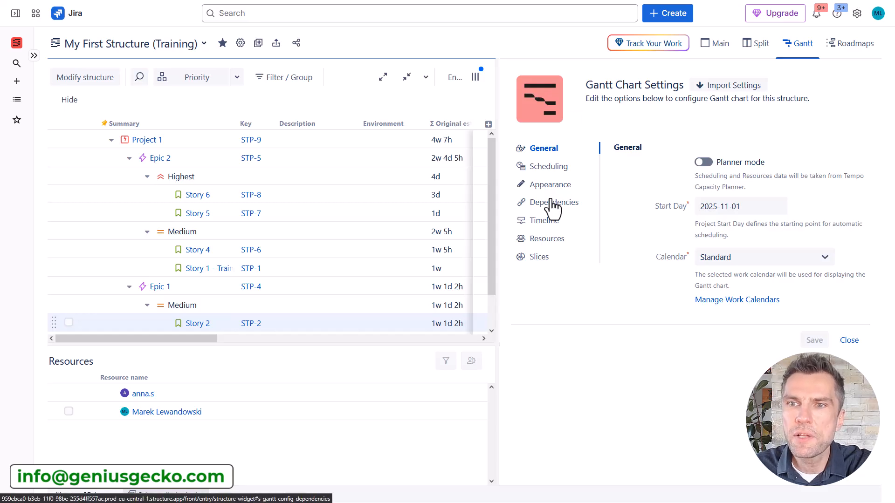
left_click(546, 239)
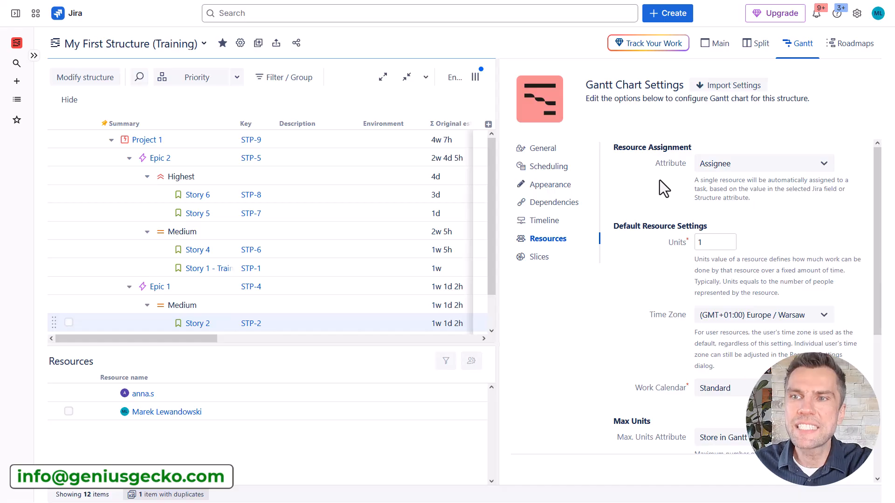
left_click(727, 164)
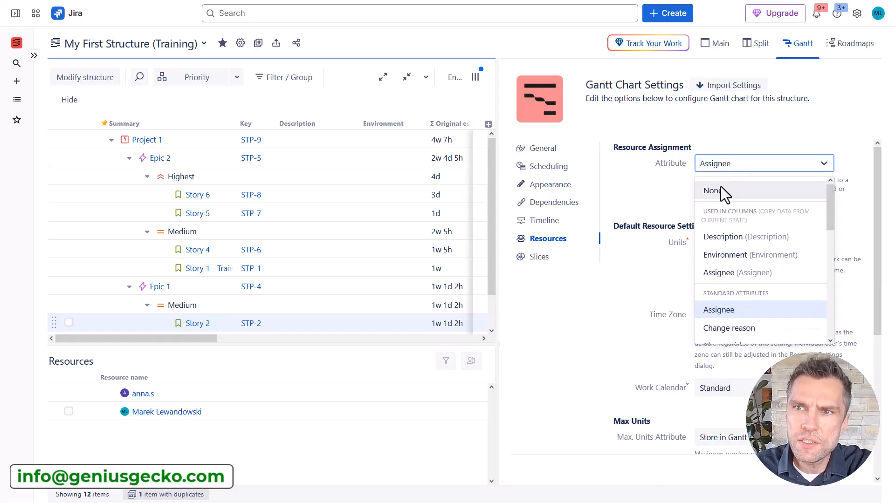
left_click(721, 187)
left_click(801, 471)
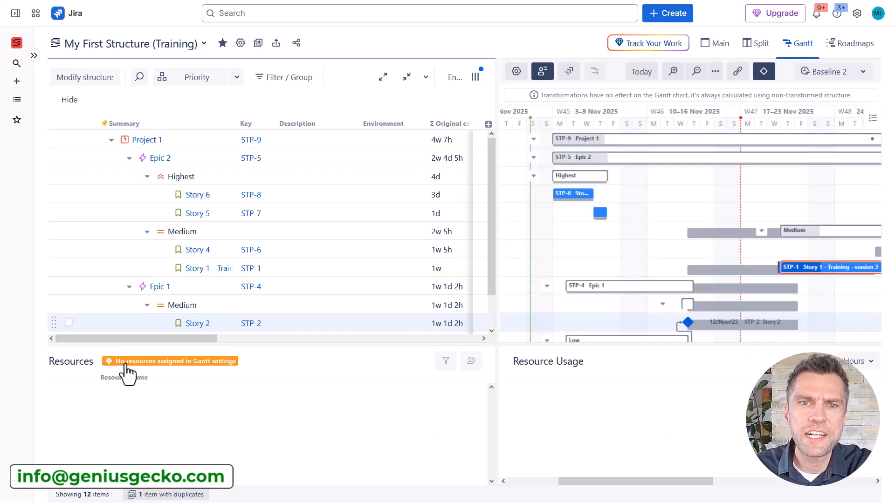
- Set the Gantt chart's resource assignment attribute to Assignee, review the remaining resource settings, and save
left_click(517, 75)
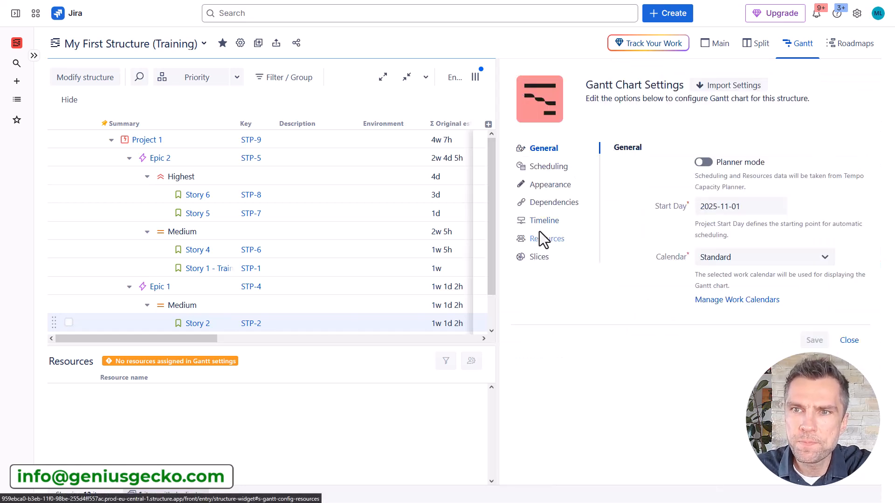
left_click(541, 244)
left_click(740, 166)
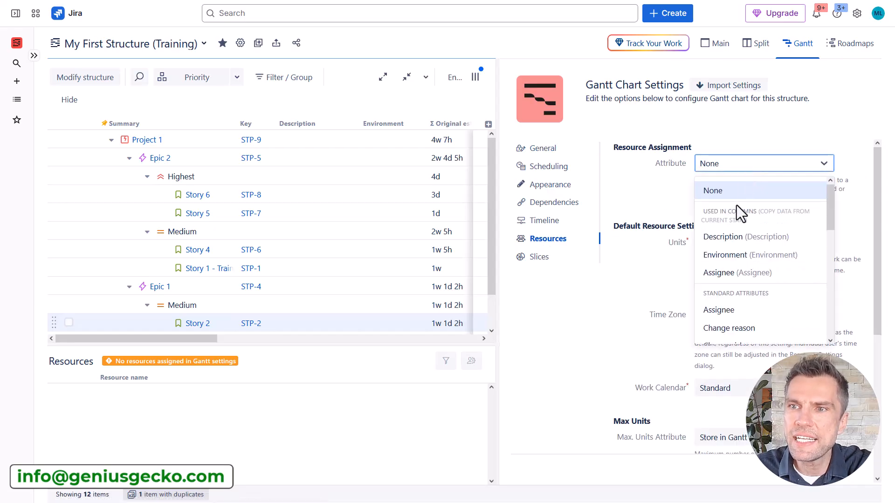
left_click(720, 310)
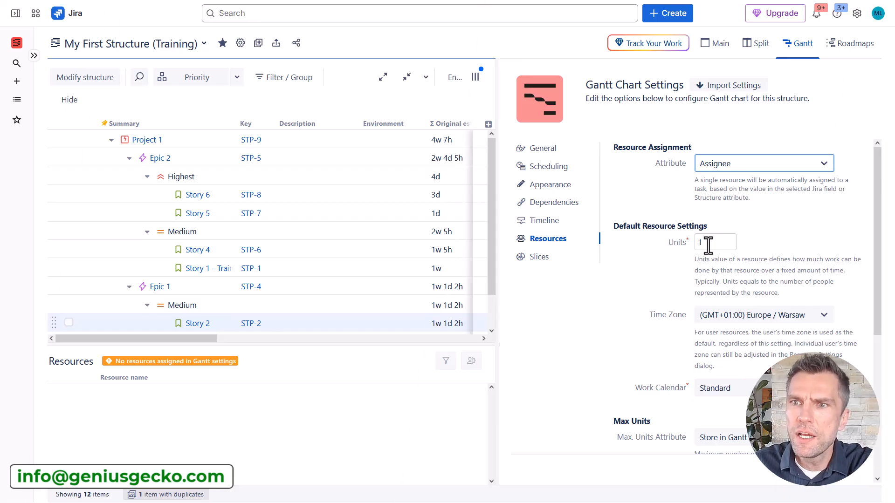
scroll(708, 246, "down", 4)
scroll(708, 246, "up", 4)
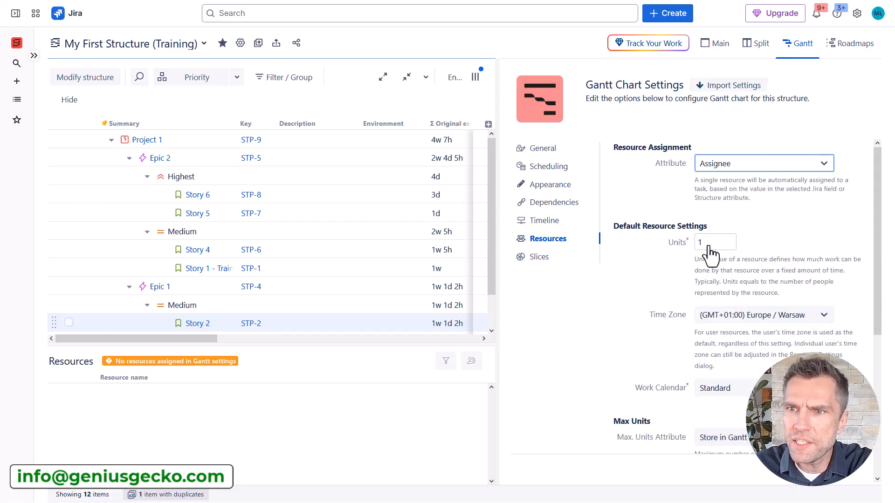
scroll(709, 254, "down", 5)
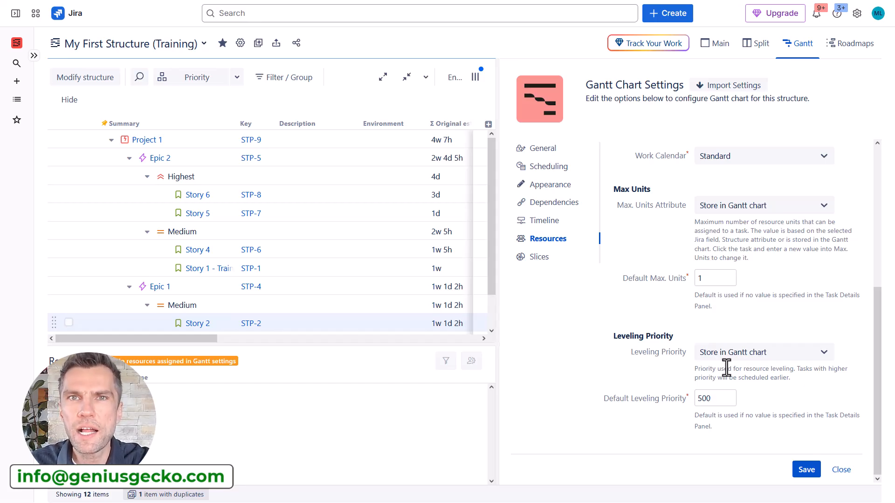
left_click(807, 470)
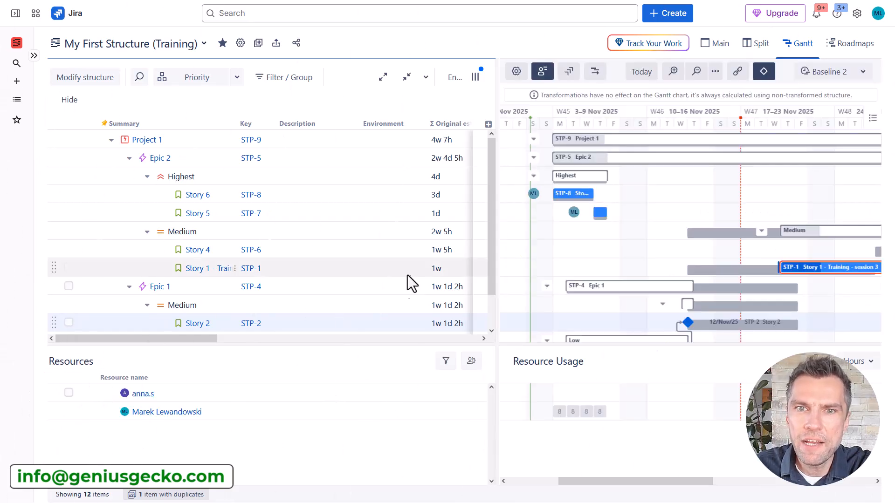
- Assign Story 2 under Epic 1 to the last team member in the Assignee list and save the change
left_click_drag(188, 337, 447, 350)
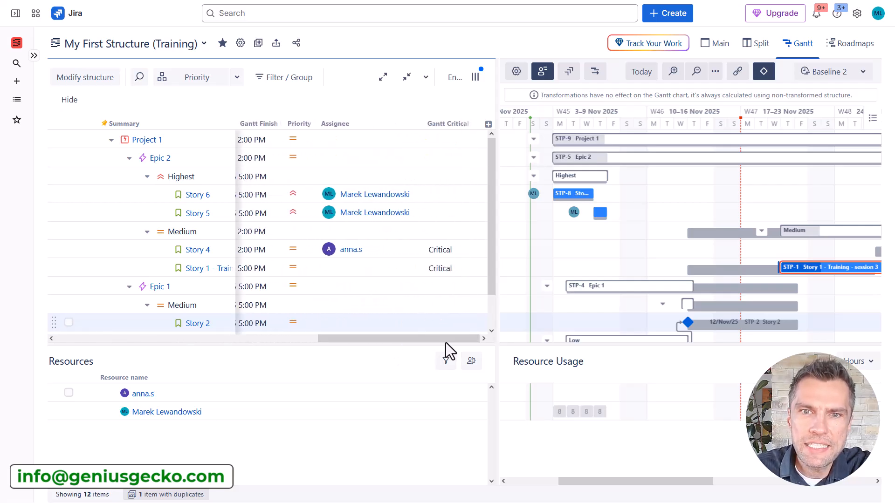
left_click(337, 326)
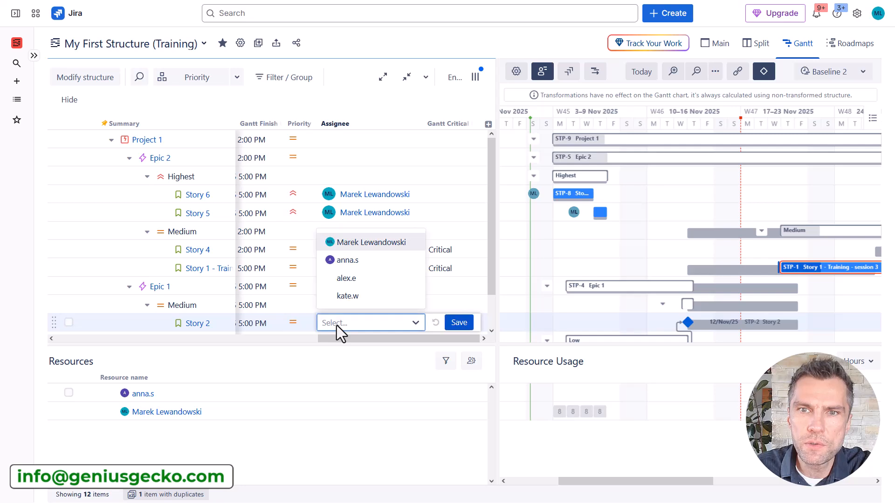
left_click(347, 298)
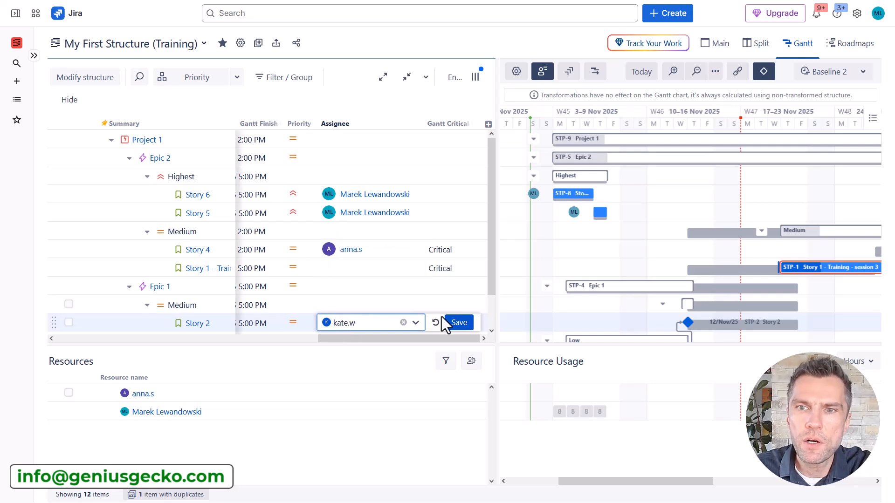
left_click(455, 322)
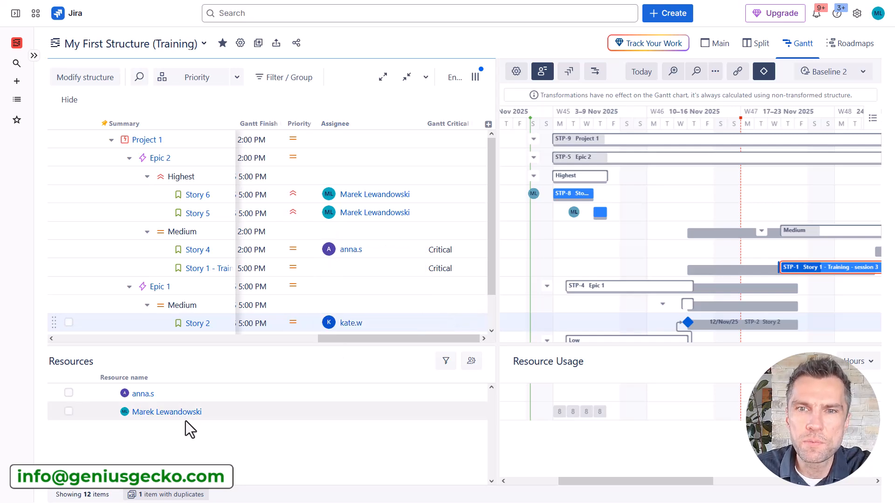
- Convert the Story 2 milestone in the Gantt chart back into a regular task
left_click(688, 323)
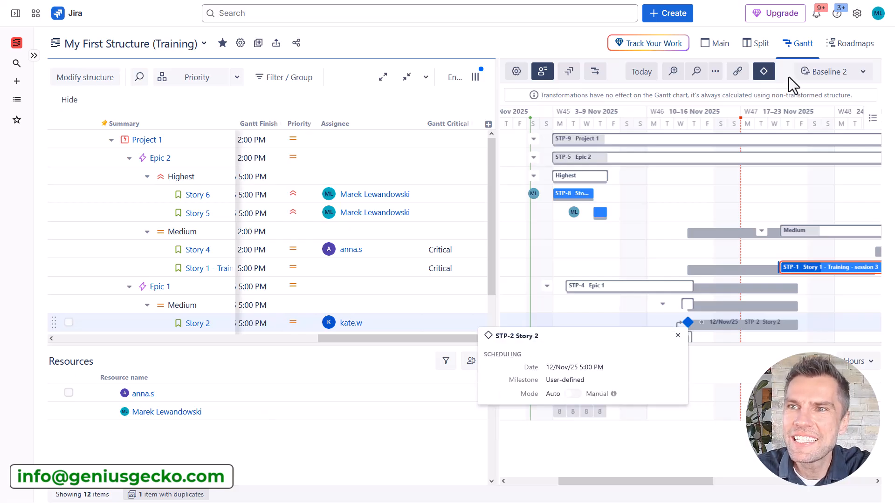
left_click(764, 74)
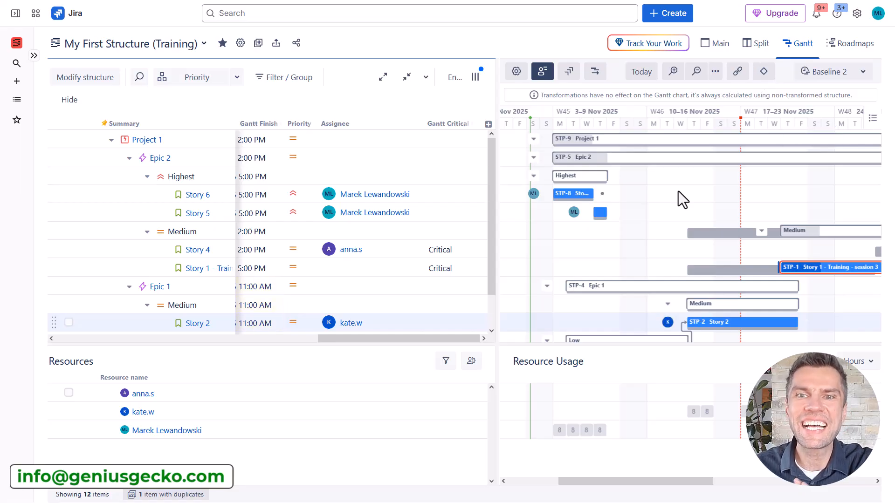
- Set Story 2's original estimate to 1w in the structure grid
left_click_drag(409, 342, 211, 334)
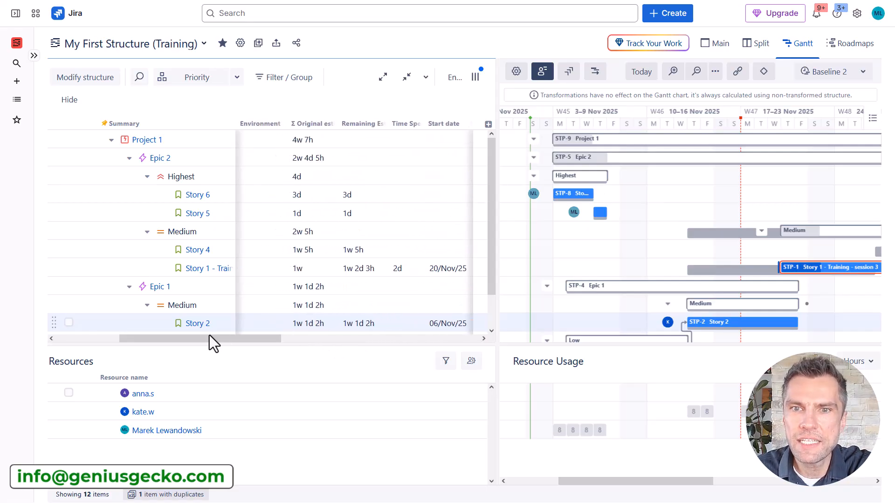
left_click(310, 327)
left_click_drag(309, 324, 231, 316)
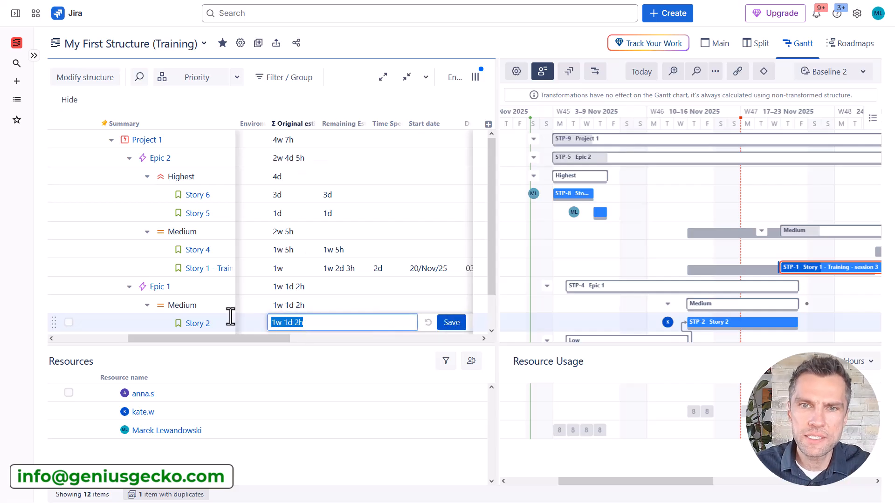
type("1w")
key("Return")
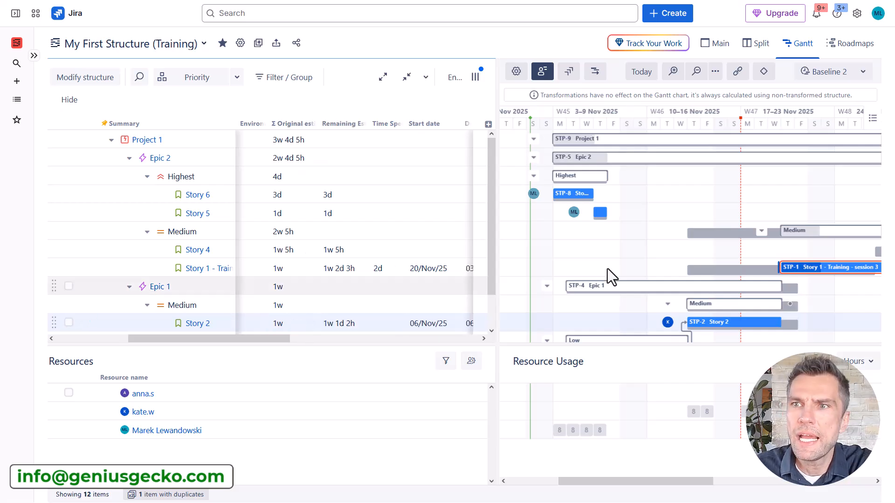
- Set the Gantt chart's baseline selection to No Baseline
left_click(825, 72)
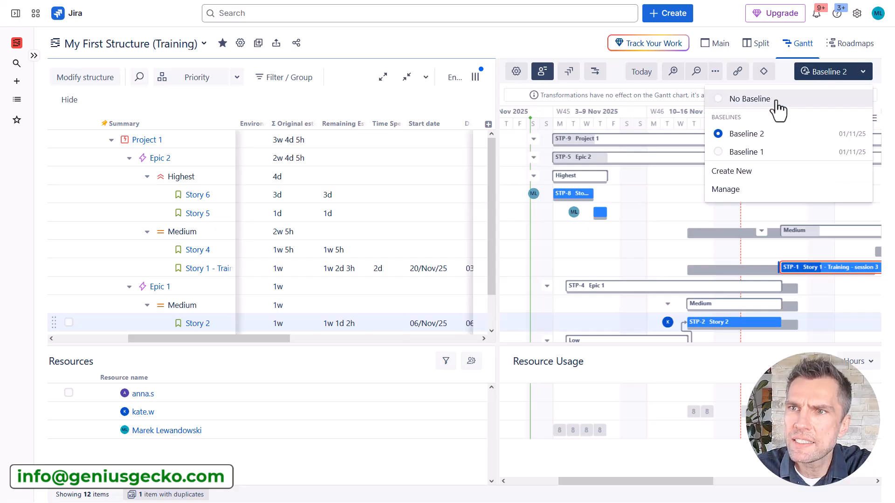
left_click(775, 102)
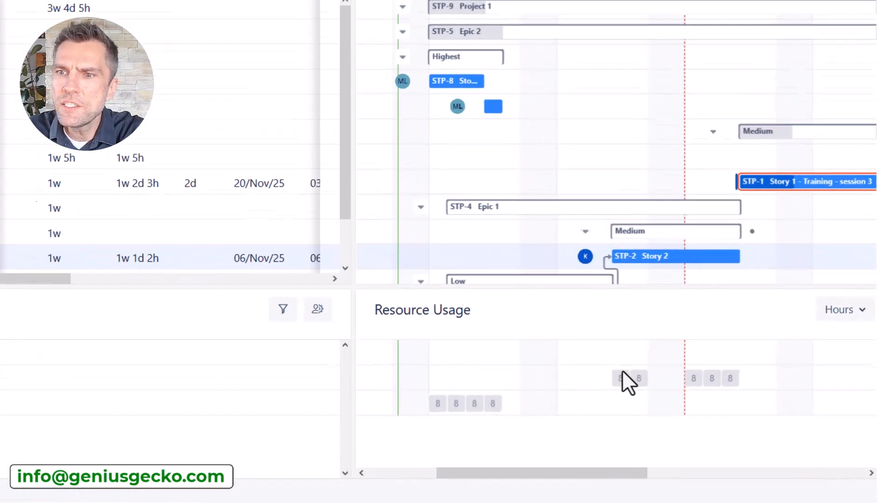
- Examine the resource usage as Percentage, check the marker on the Gantt timeline, and return the usage units to Hours
left_click(837, 303)
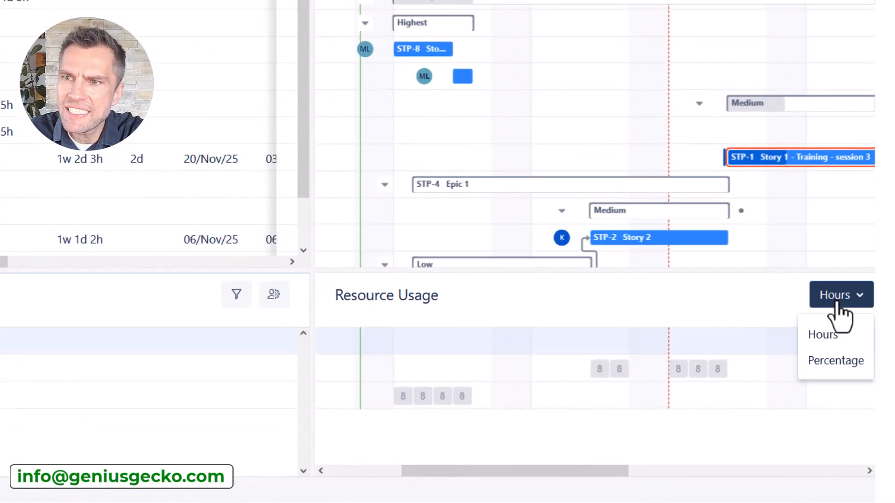
left_click(827, 361)
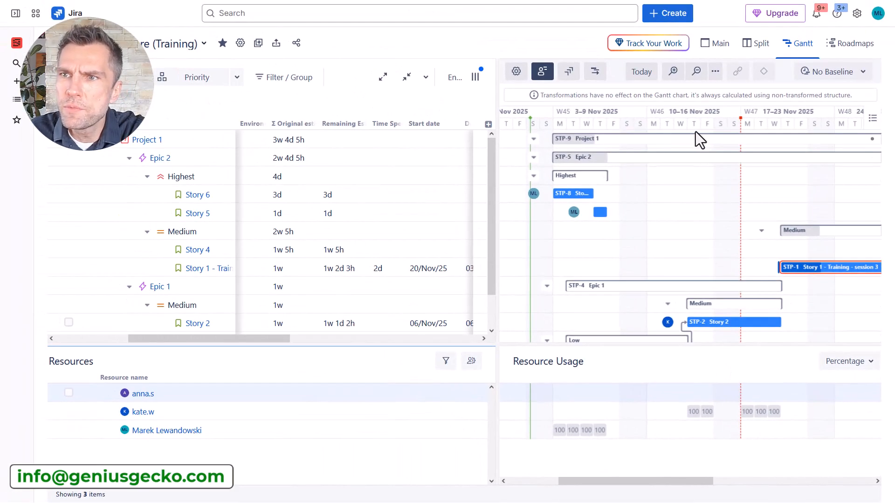
mouse_move(742, 121)
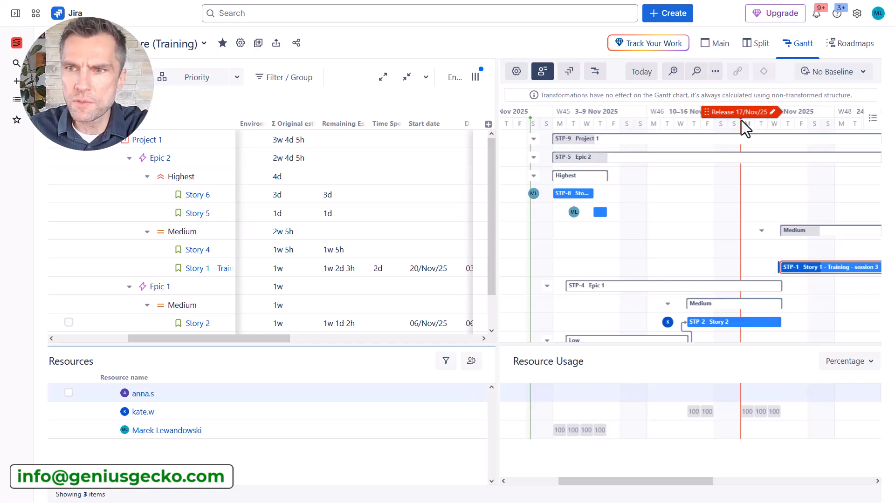
left_click(863, 366)
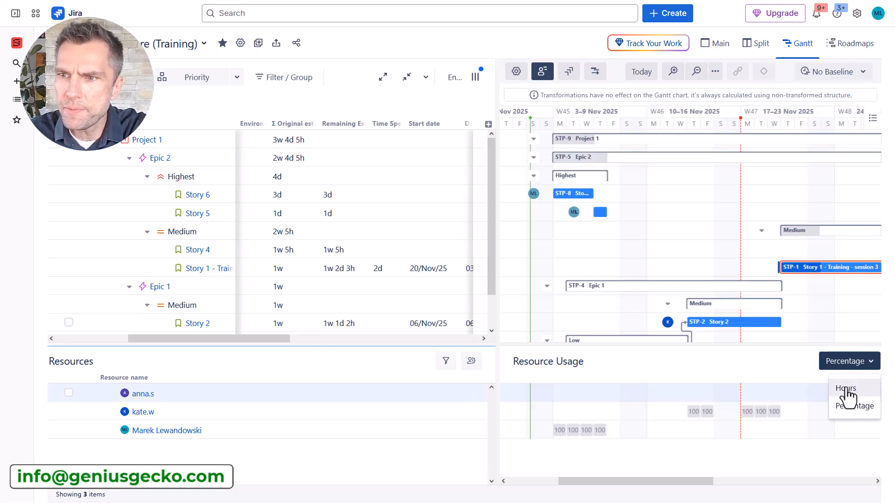
left_click(846, 389)
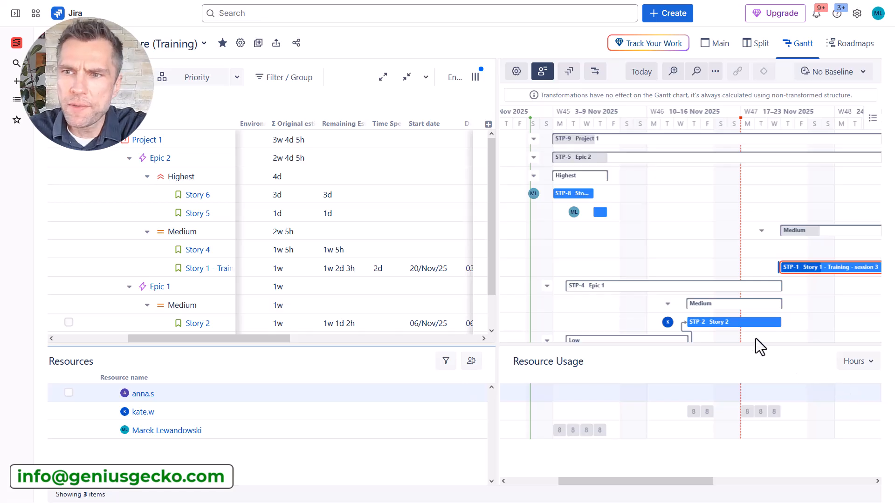
- Set Story 2's time tracking value to 2w in its Gantt task details and close the details
left_click(751, 321)
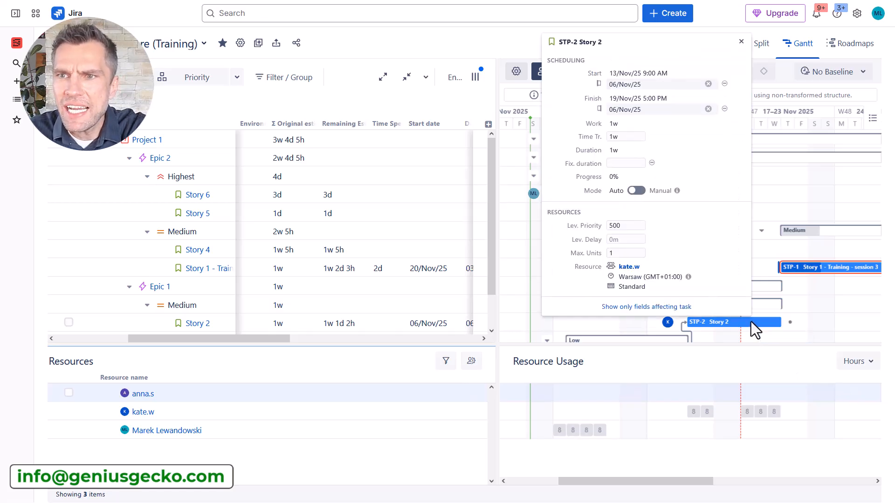
left_click(625, 136)
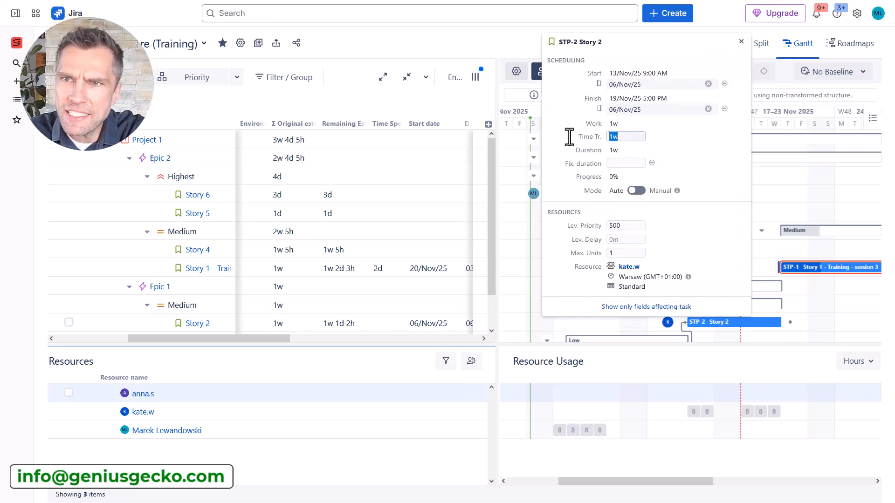
type("2w")
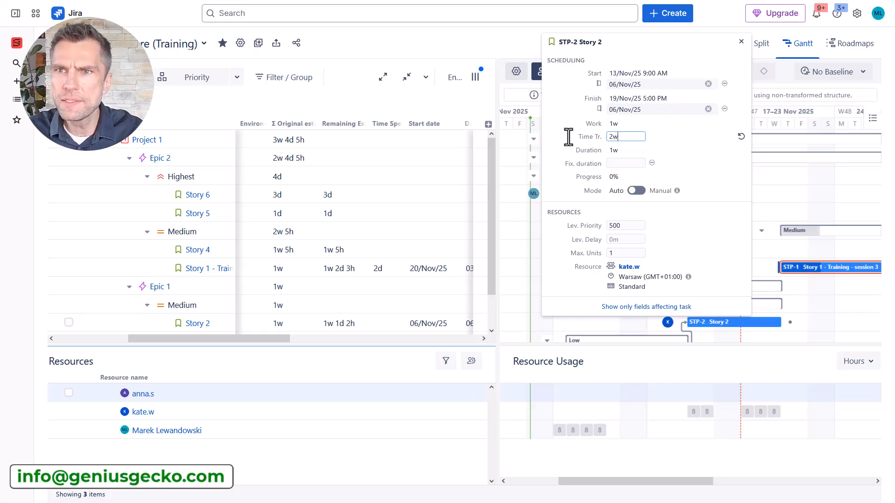
left_click(626, 163)
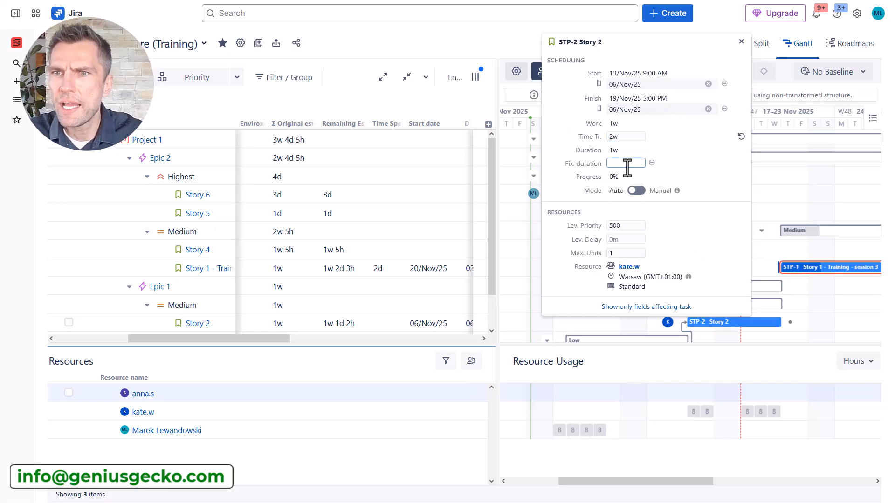
left_click(742, 42)
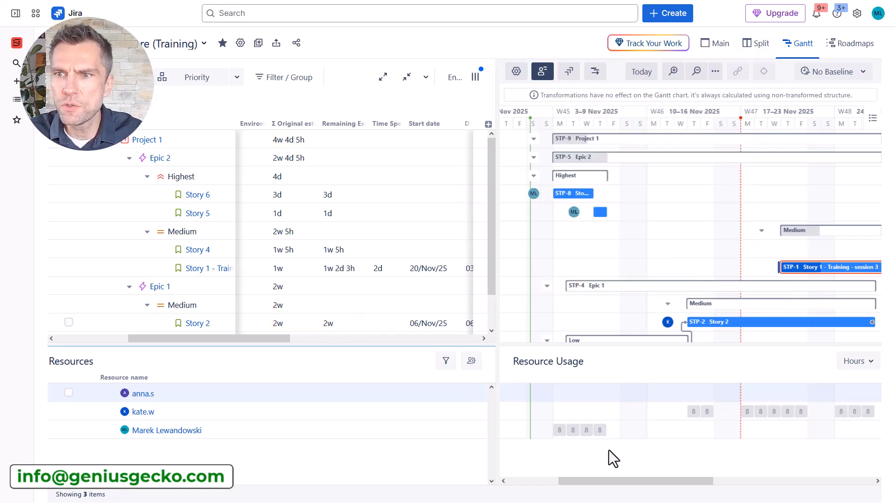
- Filter the structure to show only the items assigned to the second resource in the Resources list
left_click_drag(672, 482, 704, 483)
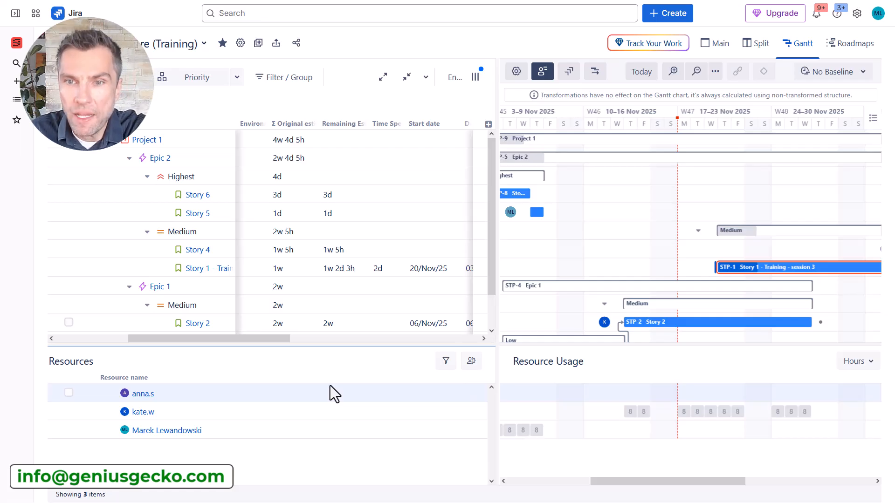
left_click(267, 415)
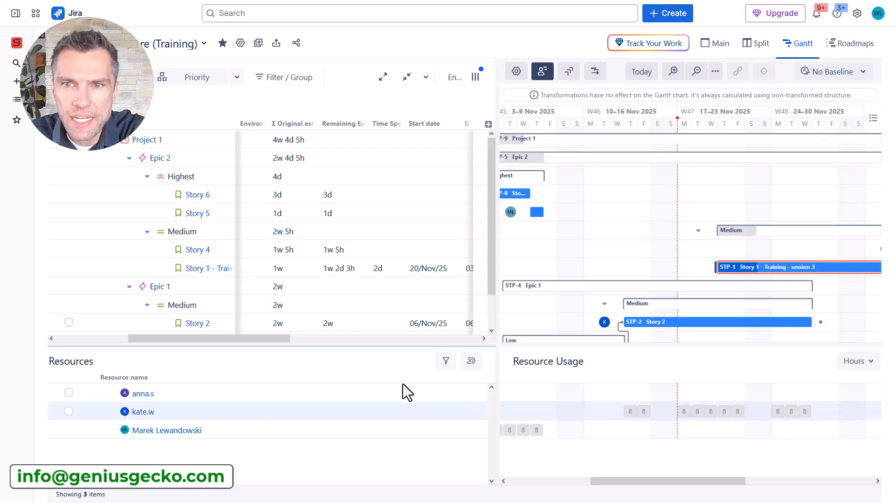
left_click(446, 362)
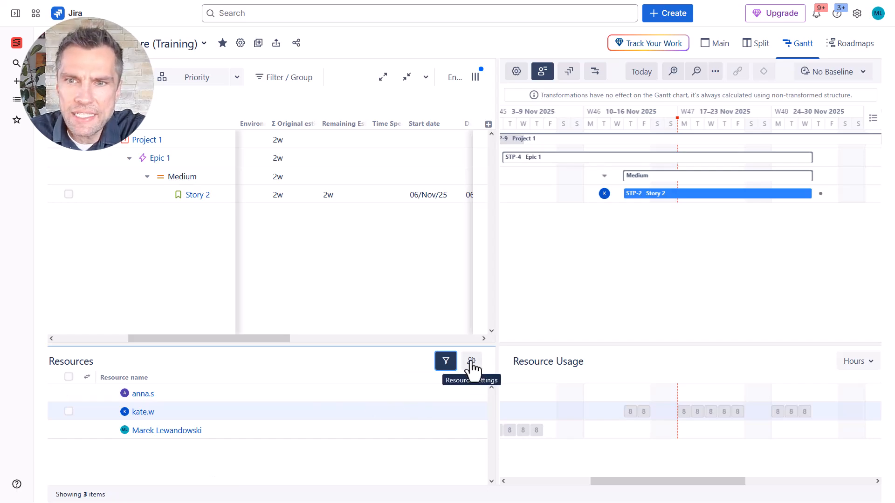
- Add an availability period from 2025-11-01 to 2025-11-30 with 50% capacity to the second resource's settings and save
left_click(472, 362)
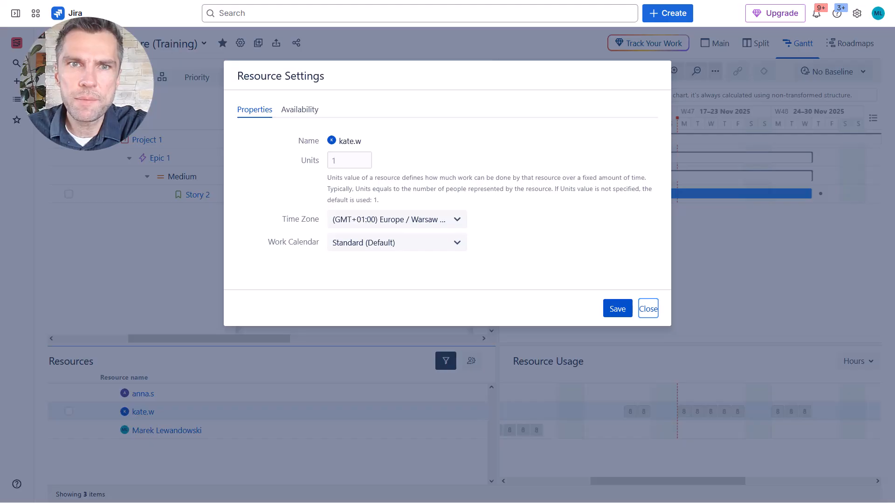
left_click(301, 110)
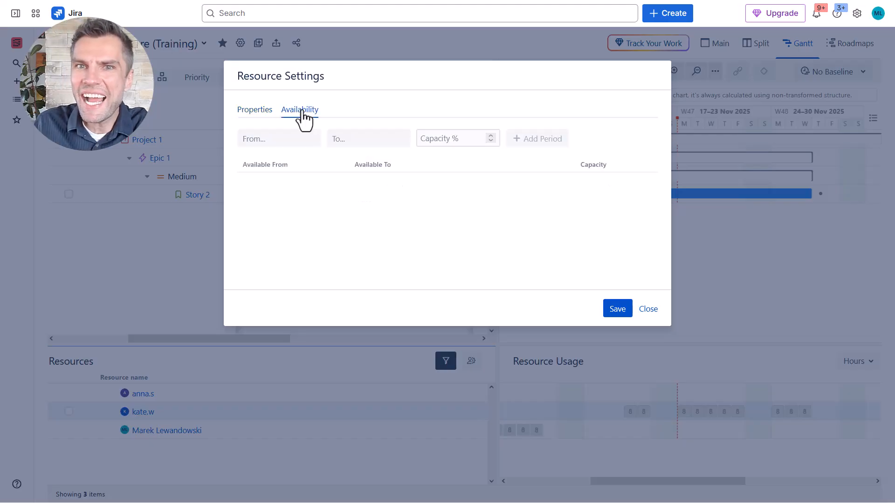
left_click(279, 140)
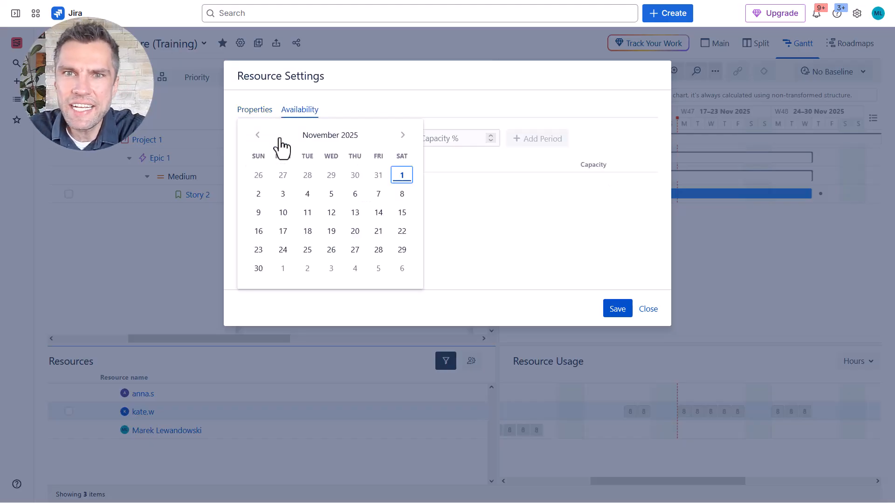
left_click(401, 177)
left_click(385, 145)
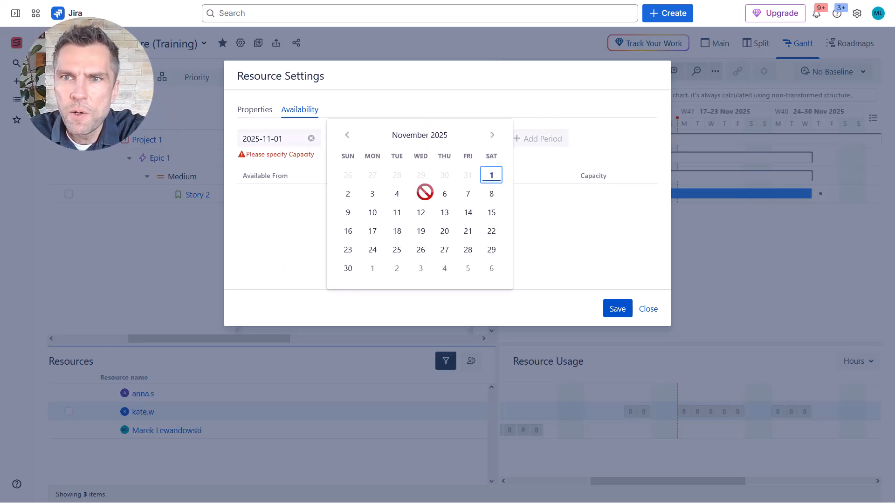
left_click(347, 268)
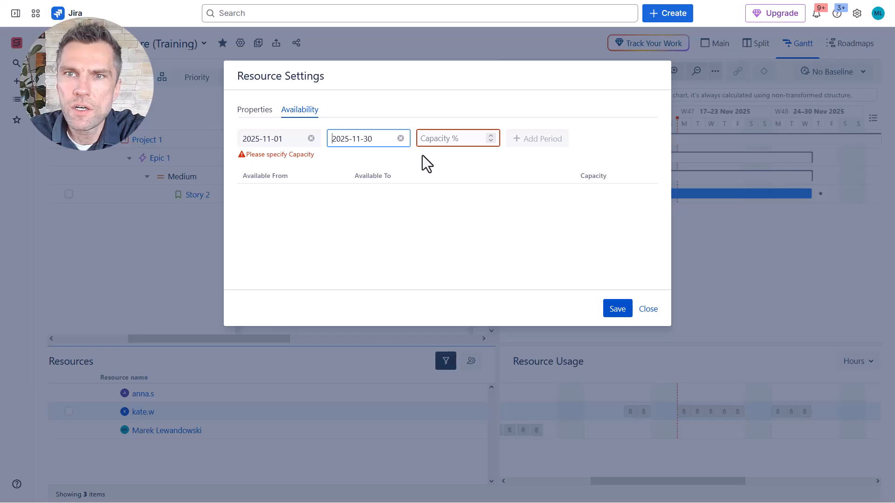
left_click(437, 143)
type("50")
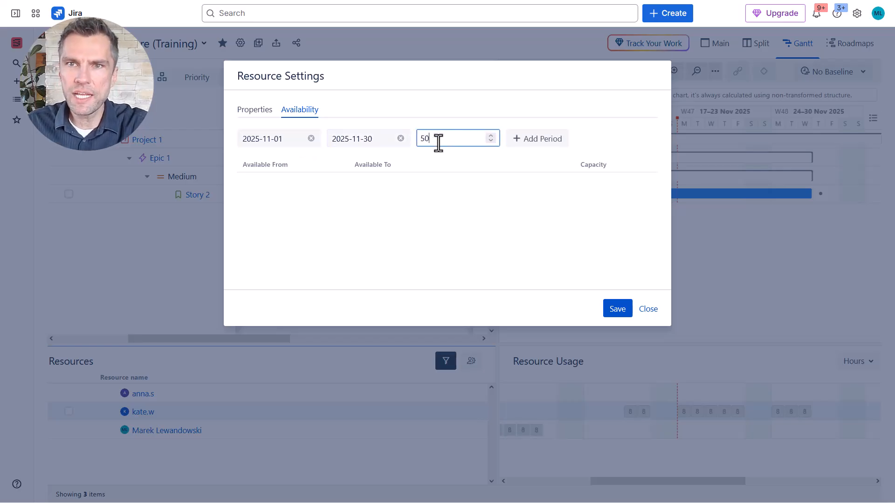
left_click(539, 138)
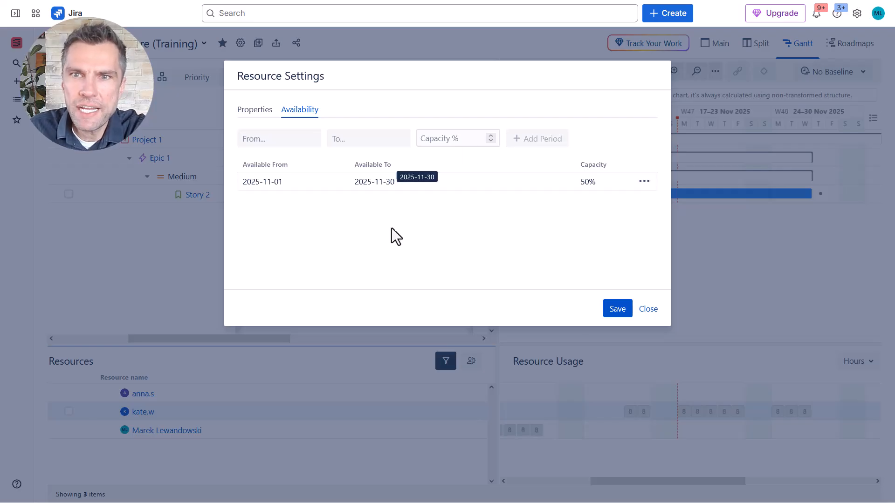
left_click(617, 309)
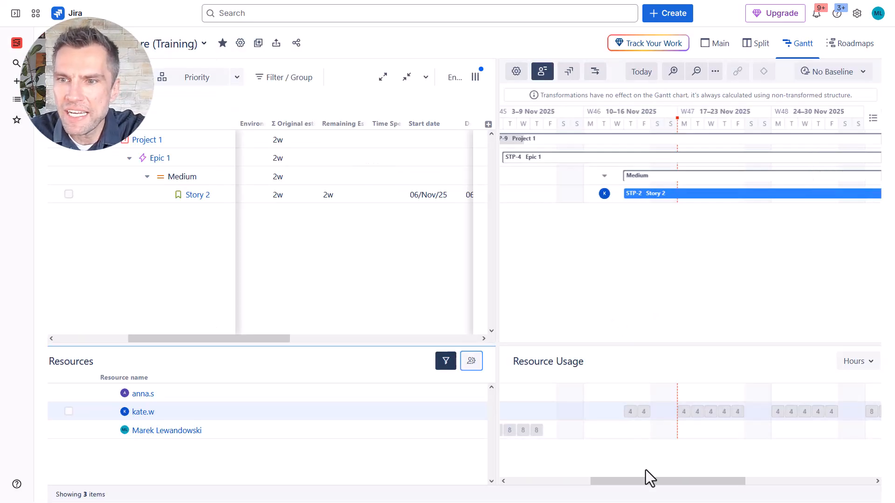
- Examine the second resource's usage through early December in Hours and Percentage, ending with Hours
left_click_drag(645, 482, 684, 484)
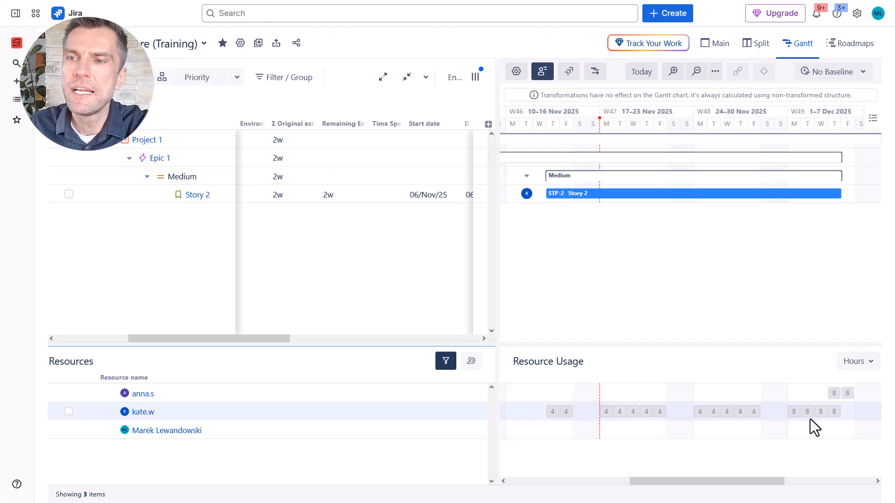
left_click(858, 366)
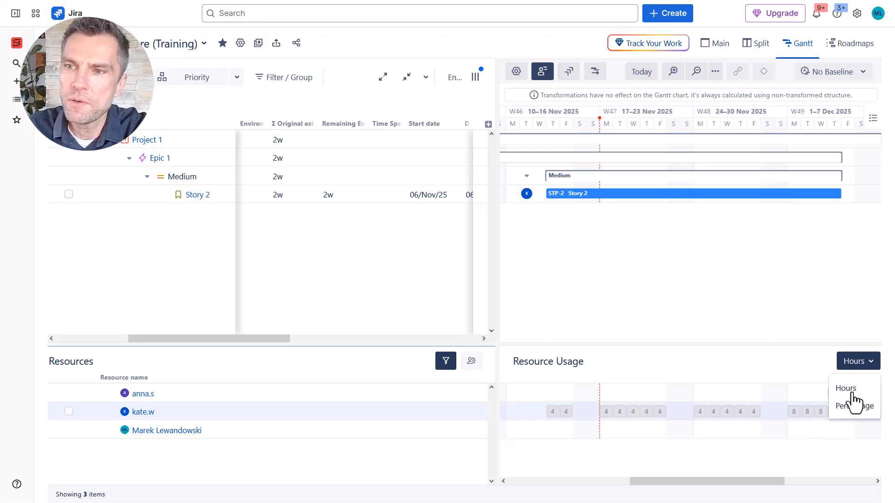
left_click(856, 409)
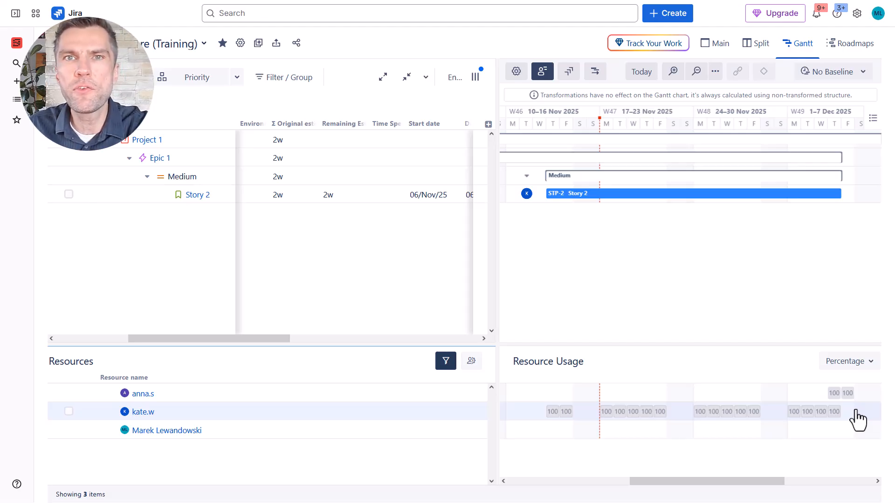
left_click(857, 362)
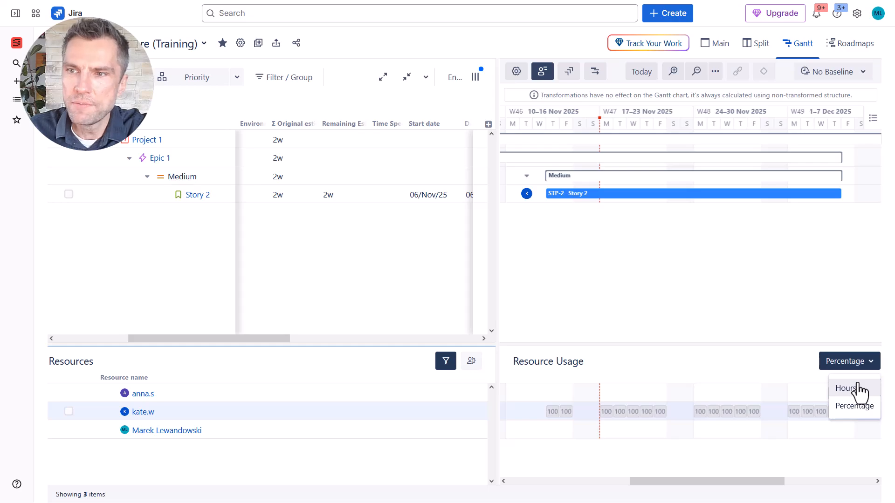
left_click(859, 391)
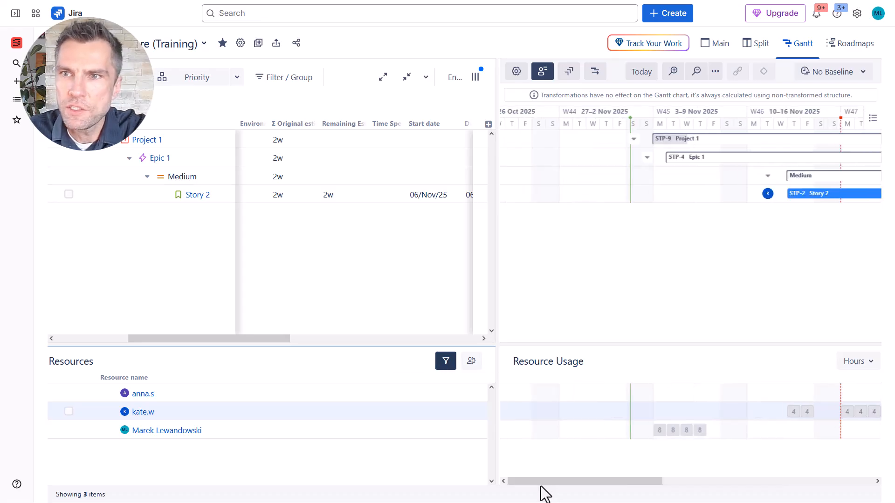
- Show the items of the last resource in the list and move Story 5's Gantt bar to start on 03/Nov/25
left_click(237, 428)
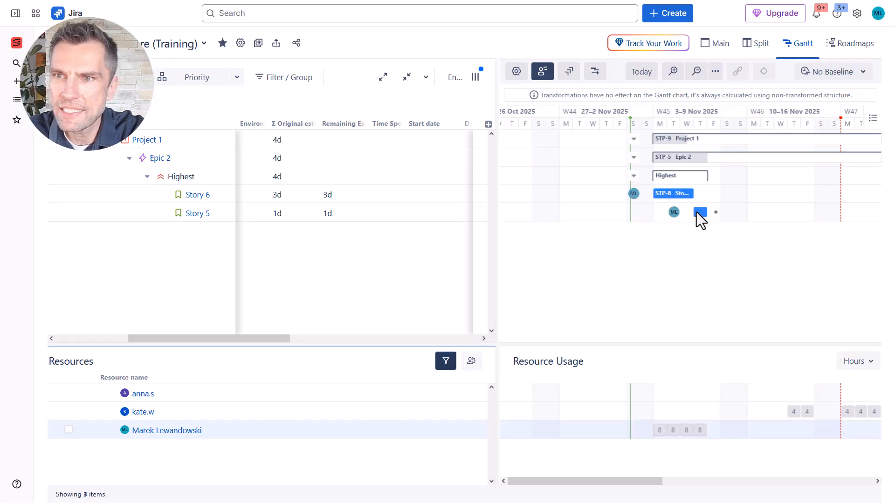
left_click_drag(701, 214, 659, 214)
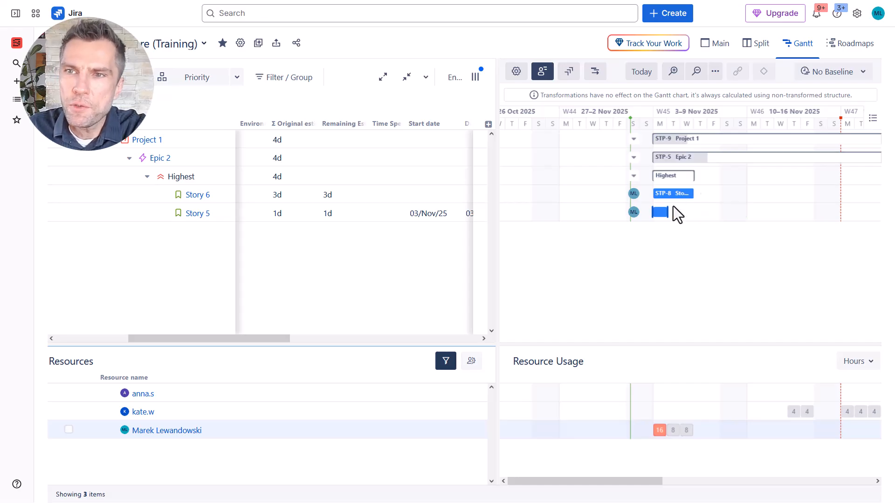
- Move Story 5's Gantt bar to start on 06/Nov/25 and return it to 03/Nov/25
left_click_drag(678, 216, 709, 219)
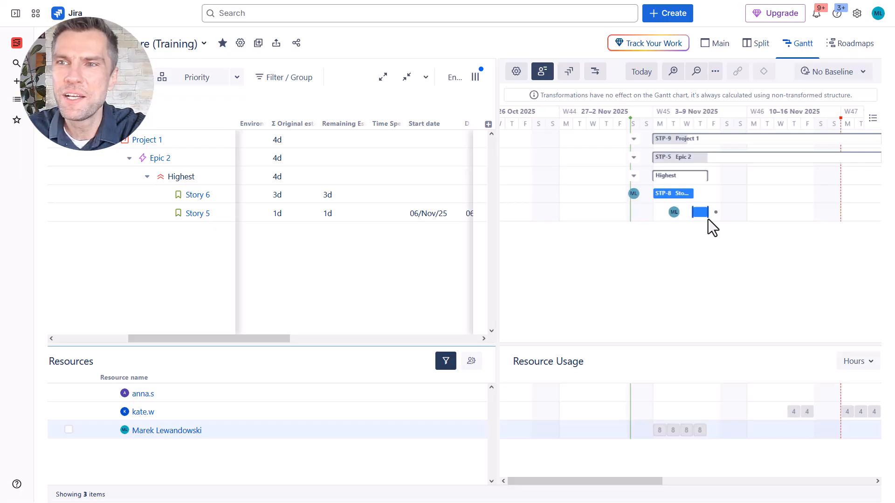
left_click_drag(704, 216, 666, 215)
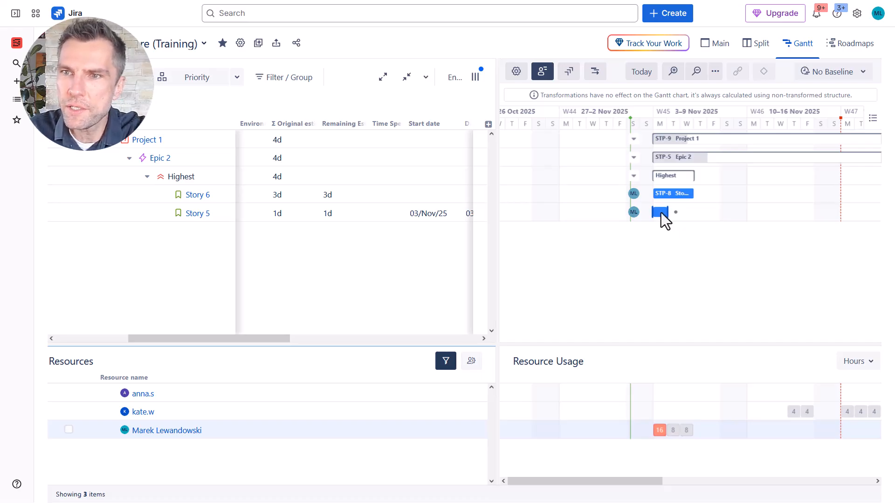
- Set Story 5's leveling priority to 200 in its Gantt task details and close the details
left_click(661, 213)
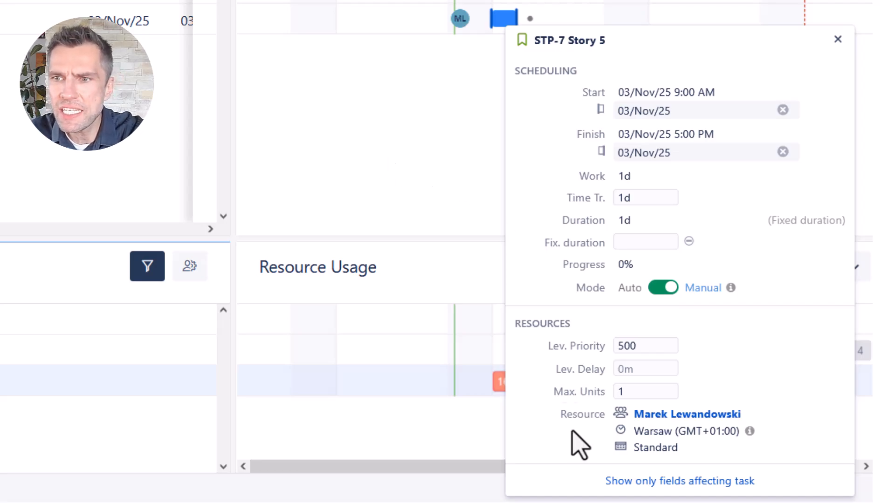
left_click(662, 346)
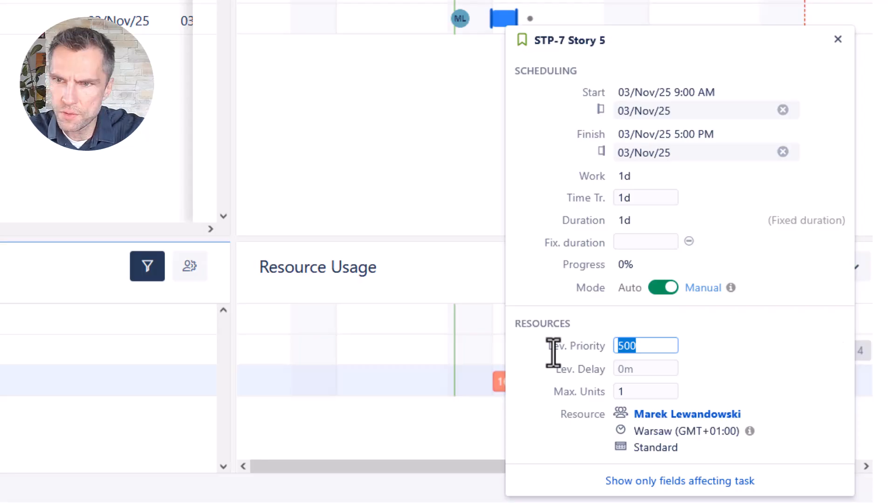
type("200")
key("Return")
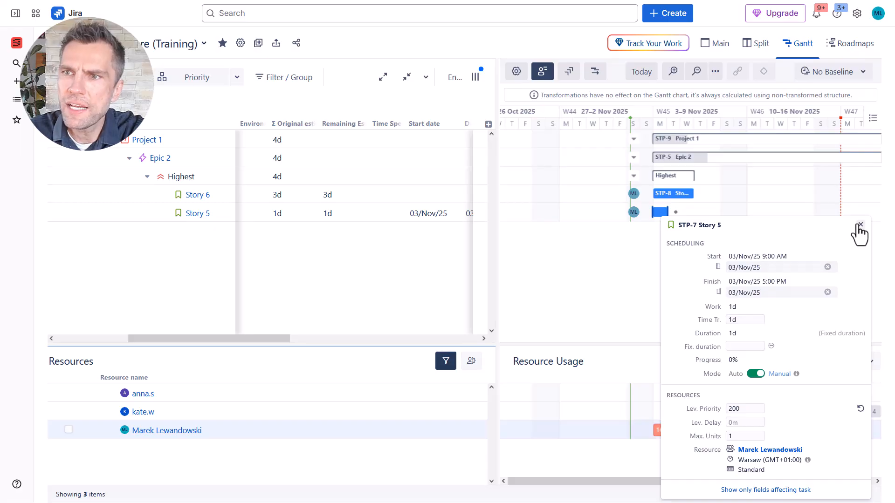
left_click(860, 225)
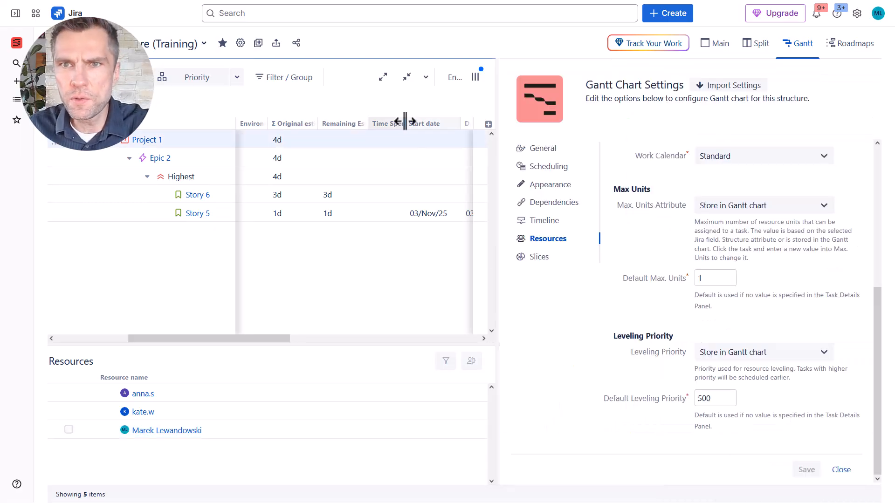
- Add a Gantt leveling priority column to the structure and close the Gantt chart settings
left_click(487, 125)
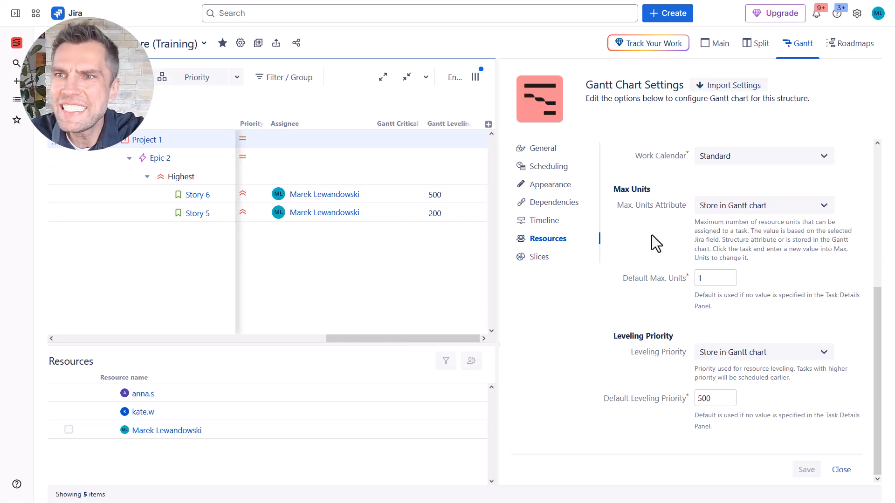
left_click(841, 470)
- Clear delays and run resource leveling for All Resources from Project Start, including manually scheduled tasks and tasks with progress
left_click(593, 74)
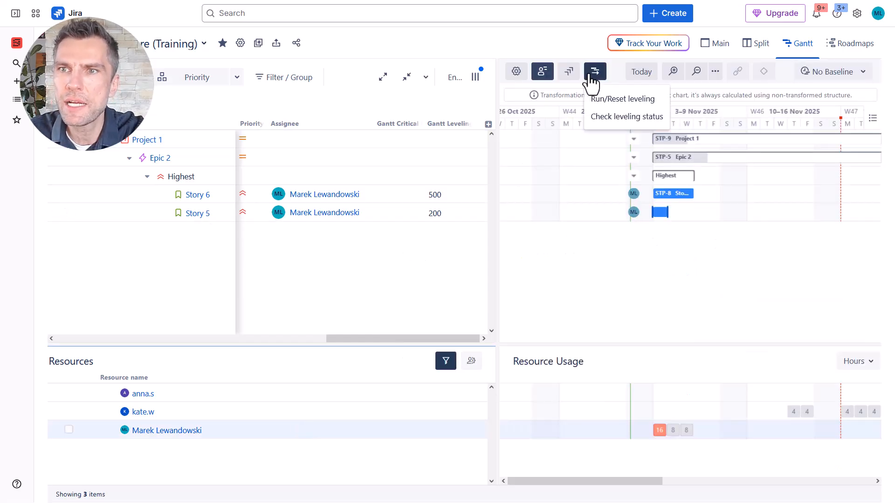
left_click(601, 101)
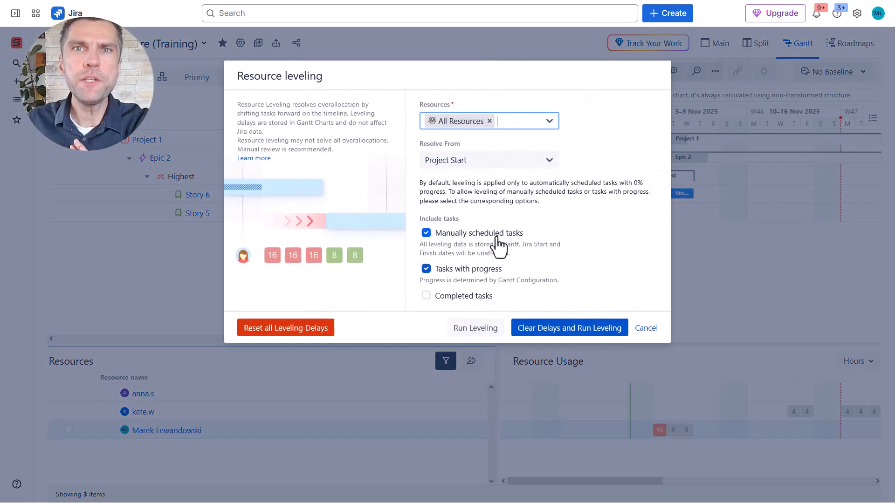
left_click(514, 124)
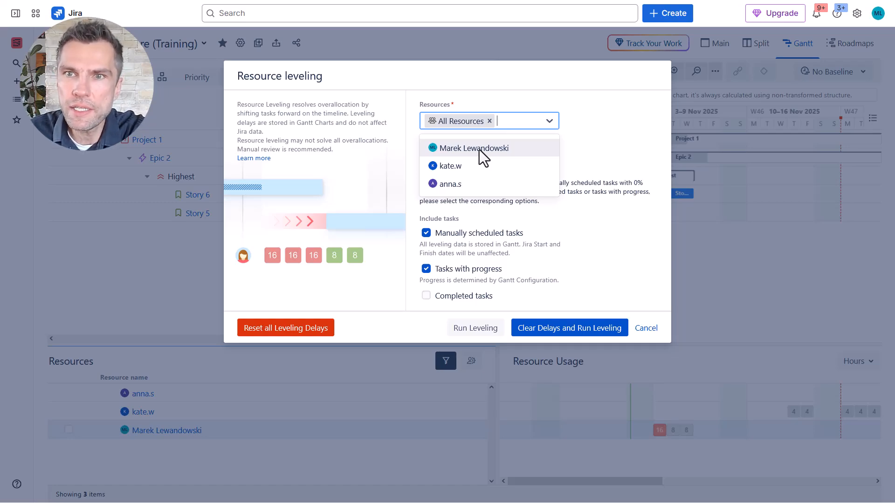
left_click(625, 141)
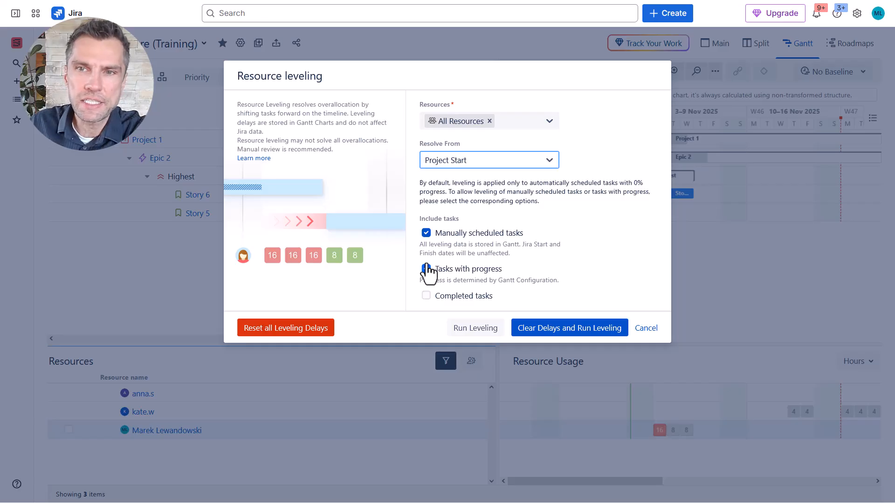
left_click(552, 335)
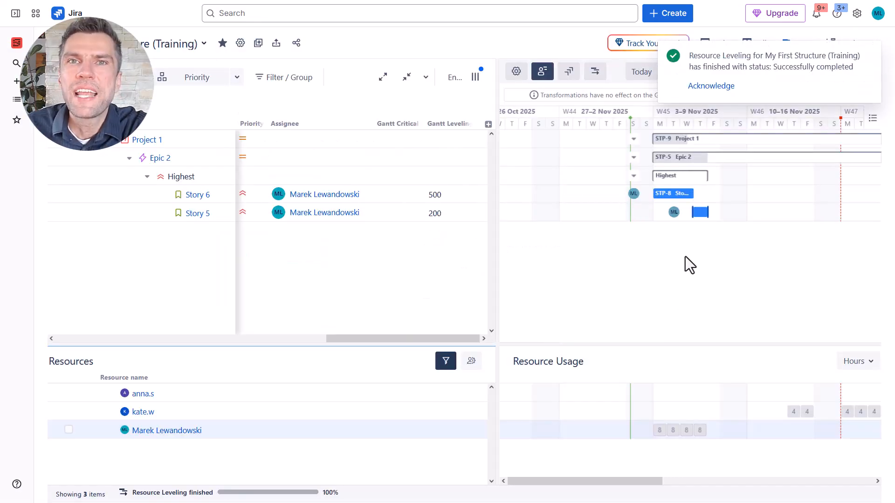